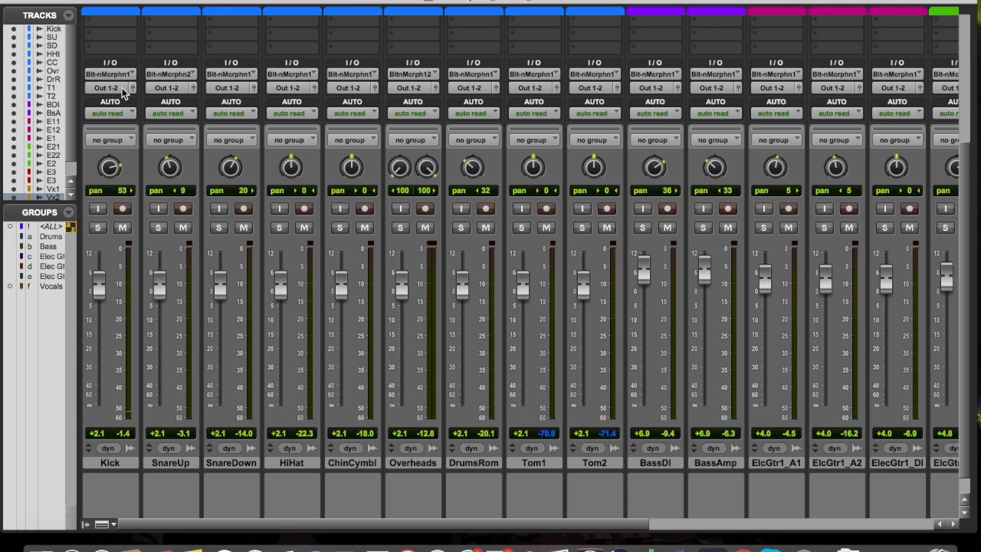
pyautogui.click(118, 43)
pyautogui.click(119, 150)
pyautogui.click(121, 148)
pyautogui.click(134, 163)
pyautogui.click(112, 462)
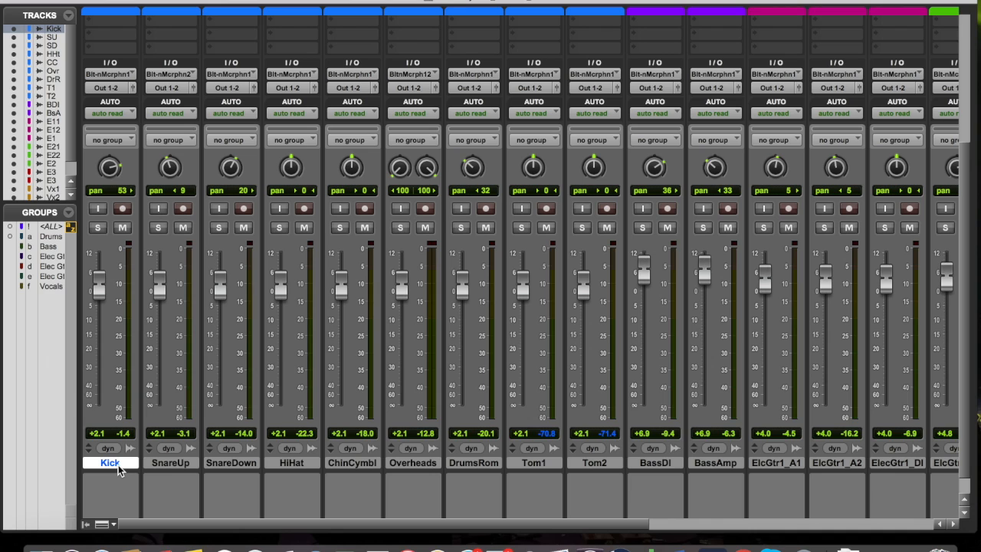
pyautogui.click(111, 29)
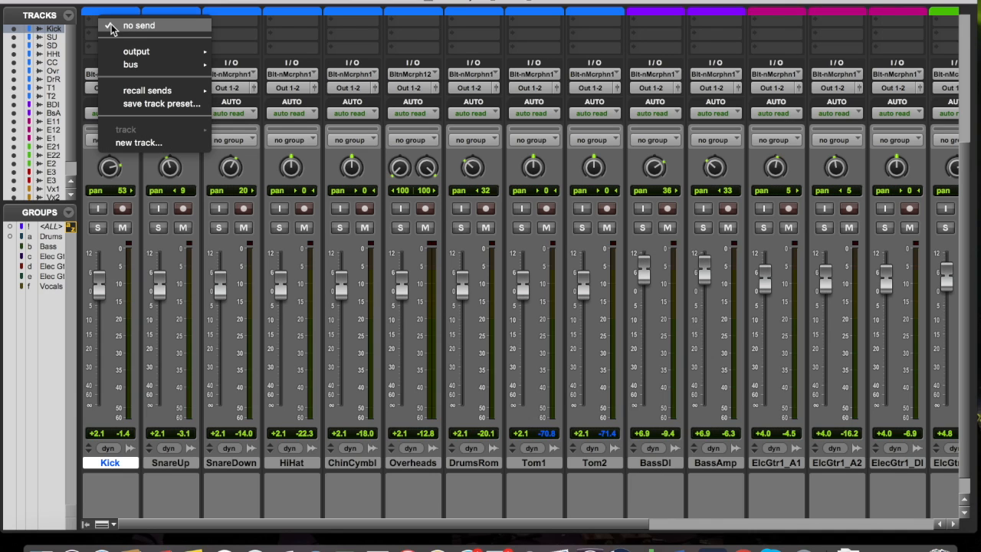
pyautogui.moveTo(134, 50)
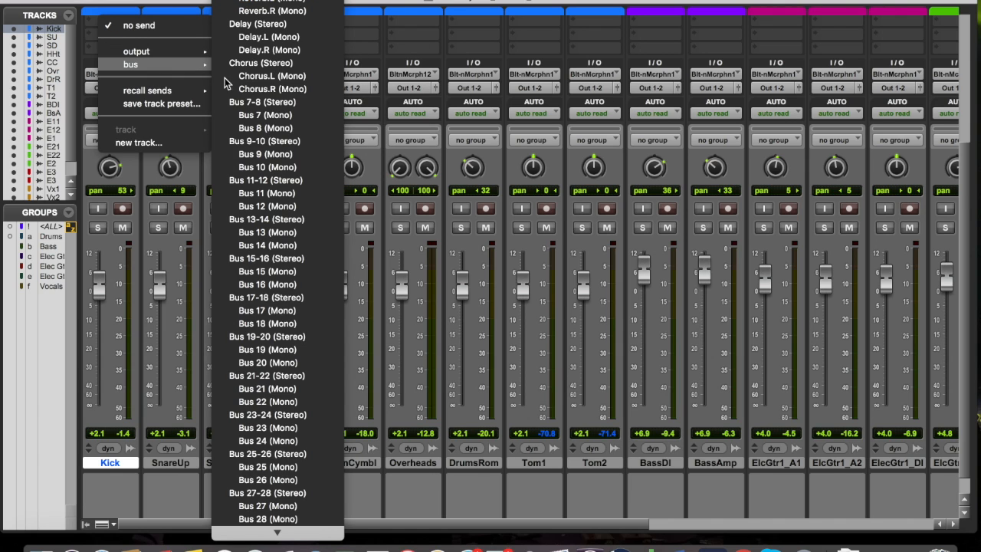
pyautogui.scroll(-3, 267, 152)
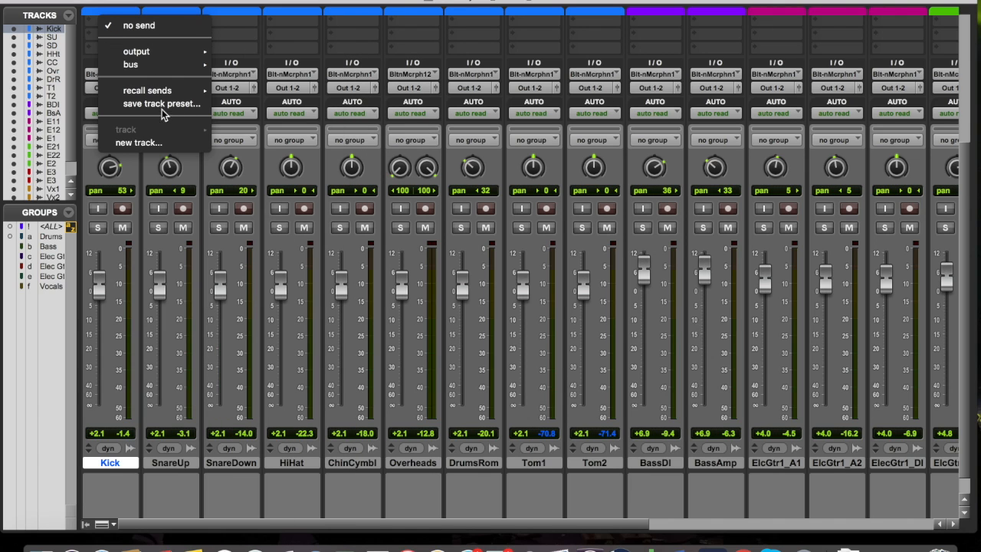
pyautogui.moveTo(161, 93)
pyautogui.click(242, 36)
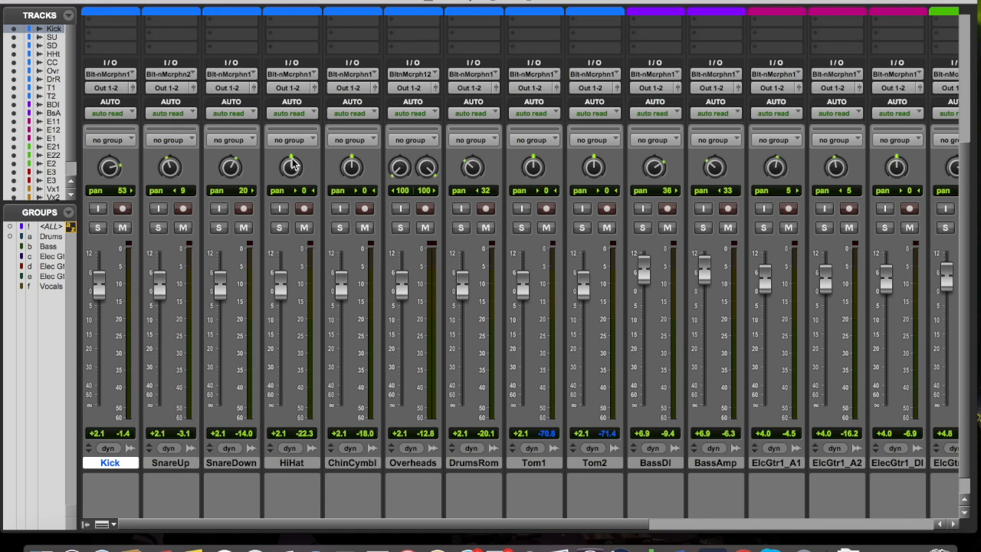
# Switch from the mixer to the track timeline and insert a mono EQ3 7-Band on the SnareUp track.
pyautogui.press('super+equal')
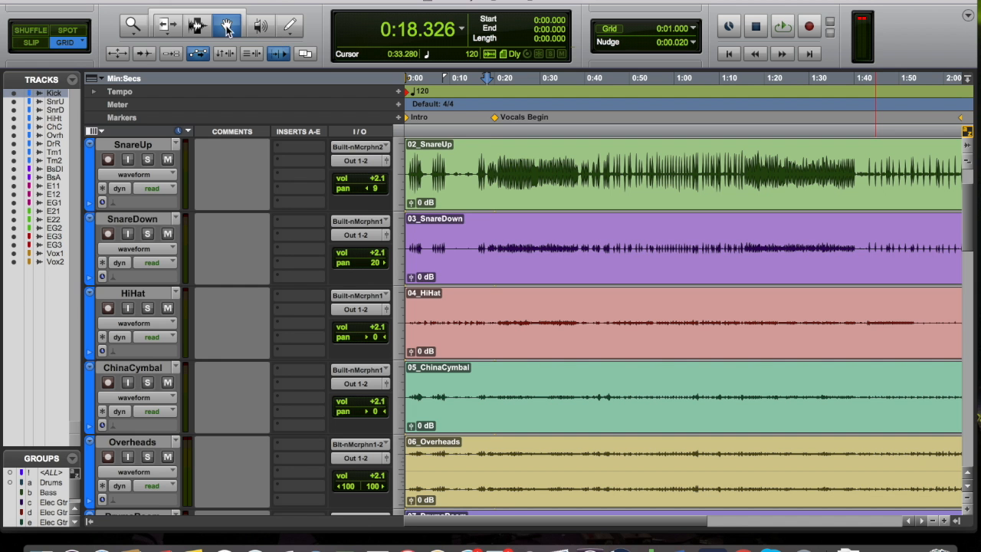
pyautogui.click(309, 148)
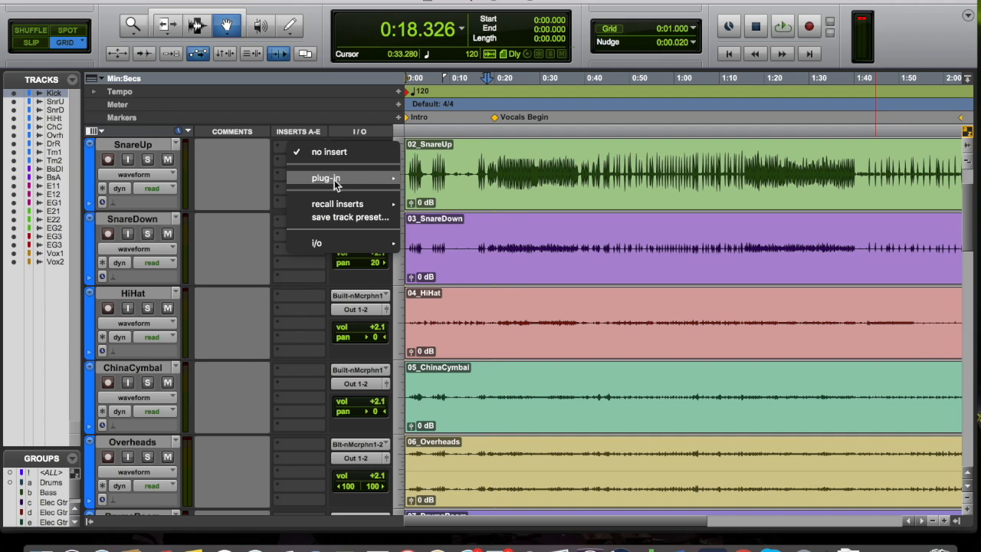
pyautogui.moveTo(335, 181)
pyautogui.moveTo(456, 180)
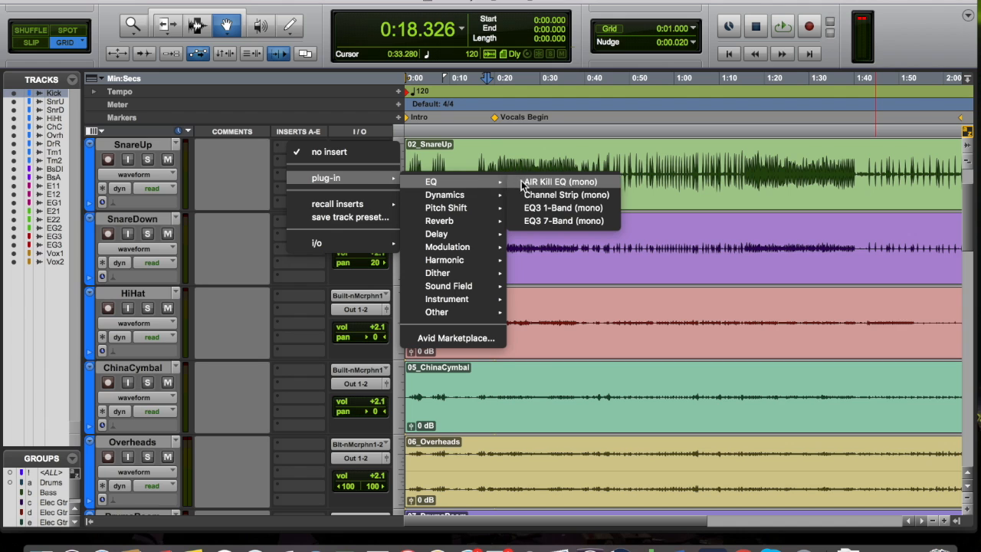
pyautogui.click(541, 221)
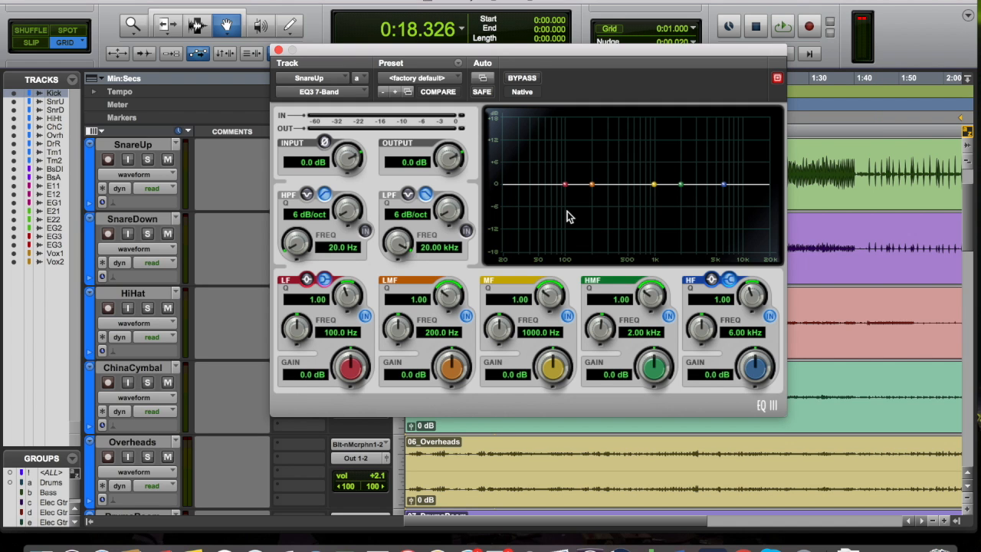
# Enable the high-pass filter in SnareUp's EQ and set its slope to 18 dB/oct.
pyautogui.click(365, 231)
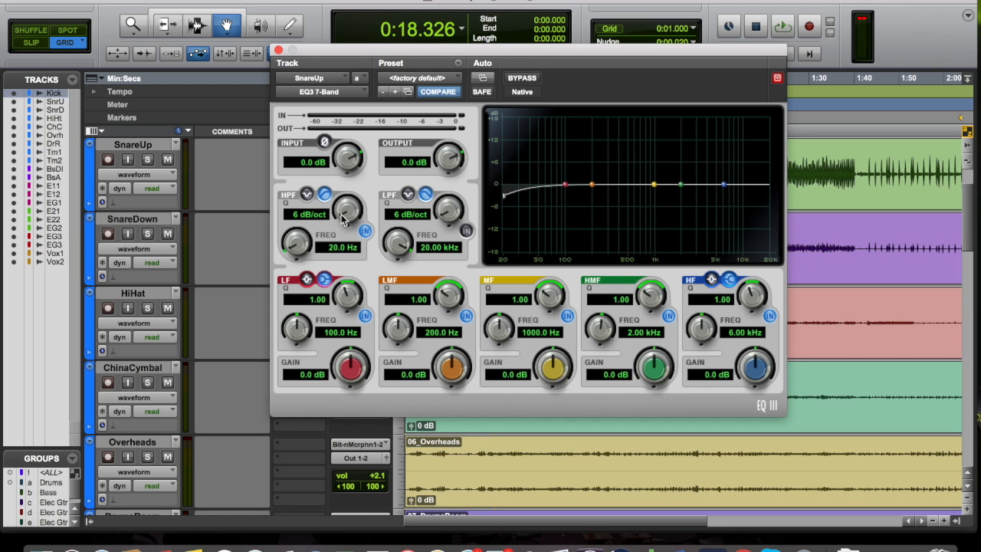
pyautogui.moveTo(342, 214); pyautogui.dragTo(358, 197)
pyautogui.moveTo(341, 207); pyautogui.dragTo(361, 202)
pyautogui.click(298, 214)
pyautogui.doubleClick(292, 214)
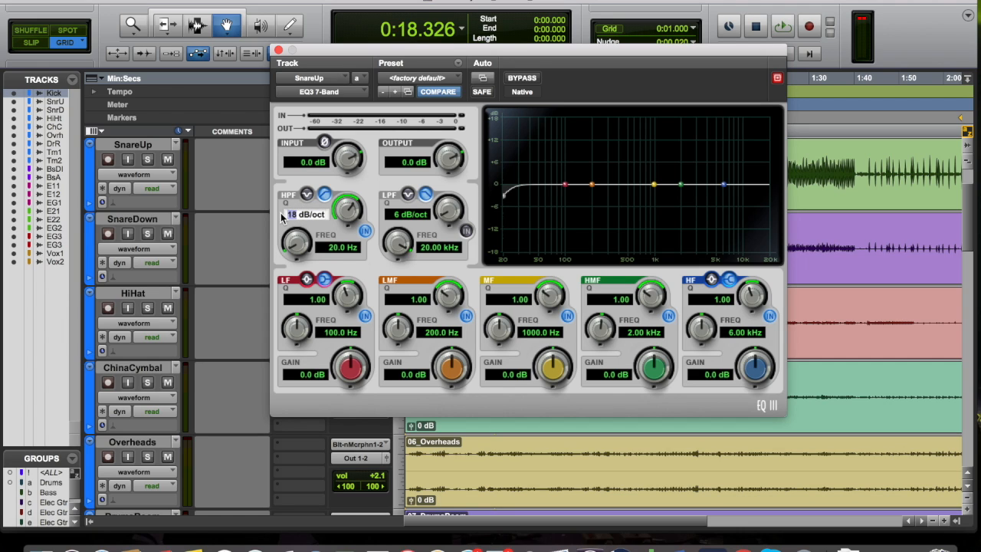
pyautogui.press('Return')
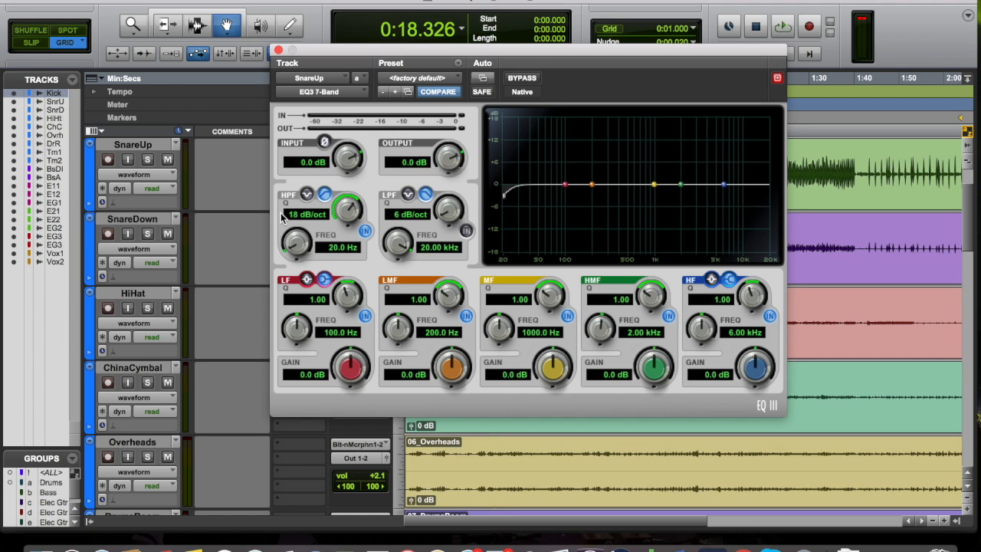
pyautogui.click(284, 214)
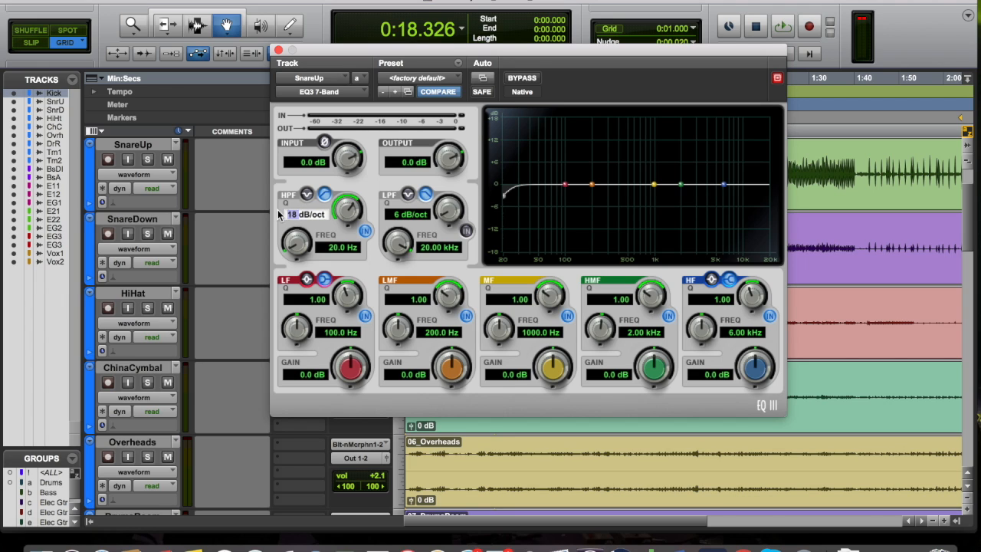
pyautogui.press('Return')
pyautogui.click(292, 213)
pyautogui.moveTo(299, 213); pyautogui.dragTo(275, 211)
pyautogui.write('18')
pyautogui.press('Return')
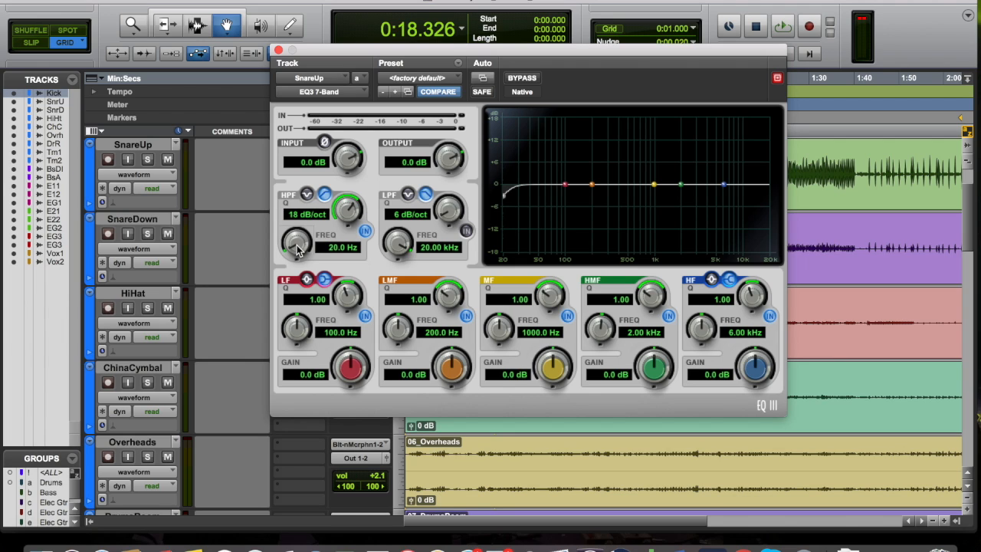
# Raise SnareUp's high-pass frequency to 64.3 Hz, audition it in playback and close the EQ window.
pyautogui.moveTo(288, 244); pyautogui.dragTo(286, 201)
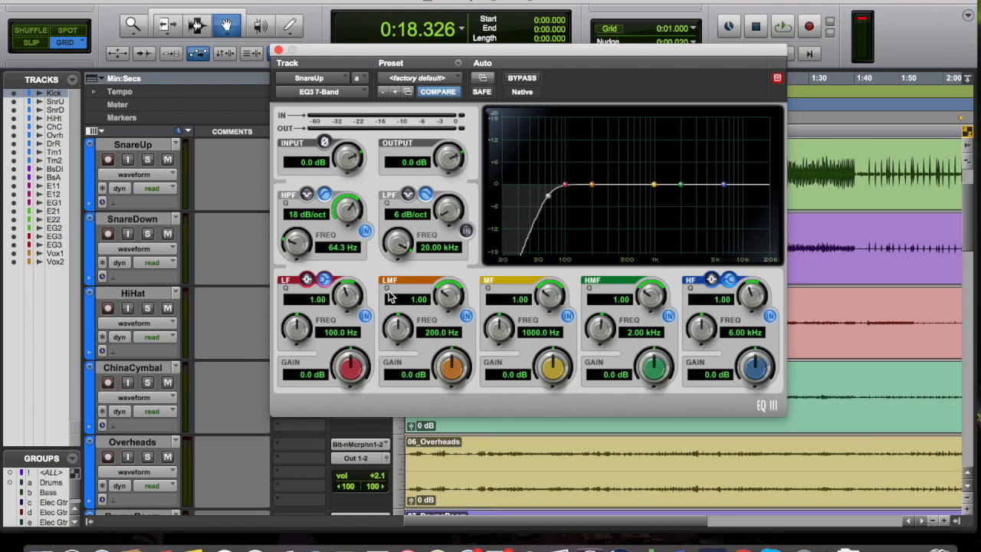
pyautogui.press('space')
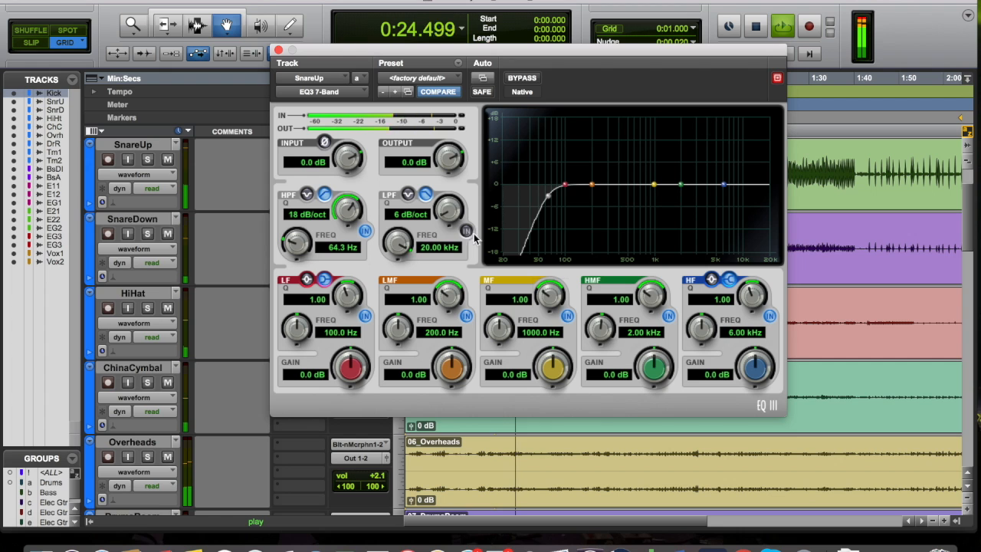
pyautogui.click(278, 51)
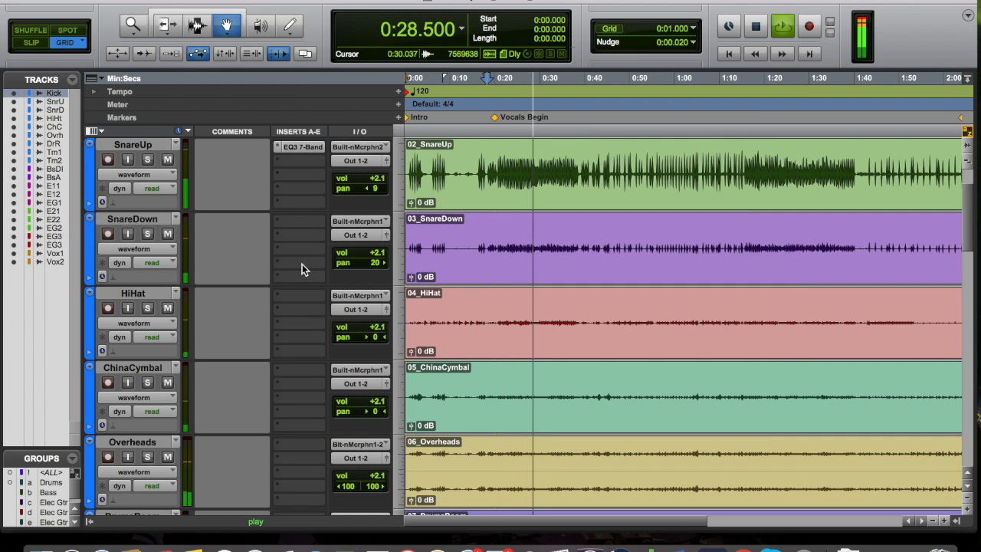
# Insert a mono EQ3 7-Band on the SnareDown track and stop playback.
pyautogui.click(300, 222)
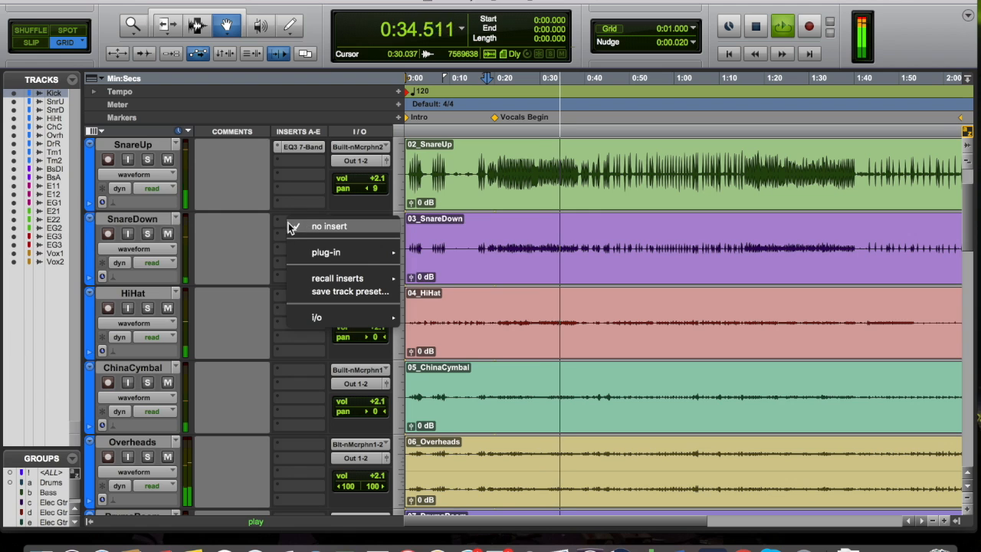
pyautogui.moveTo(326, 255)
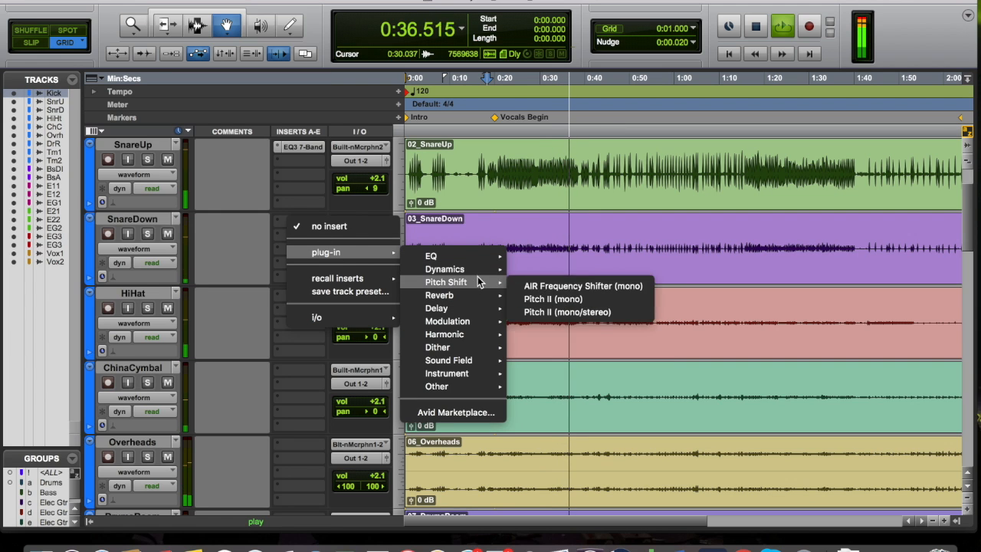
pyautogui.moveTo(460, 257)
pyautogui.click(565, 295)
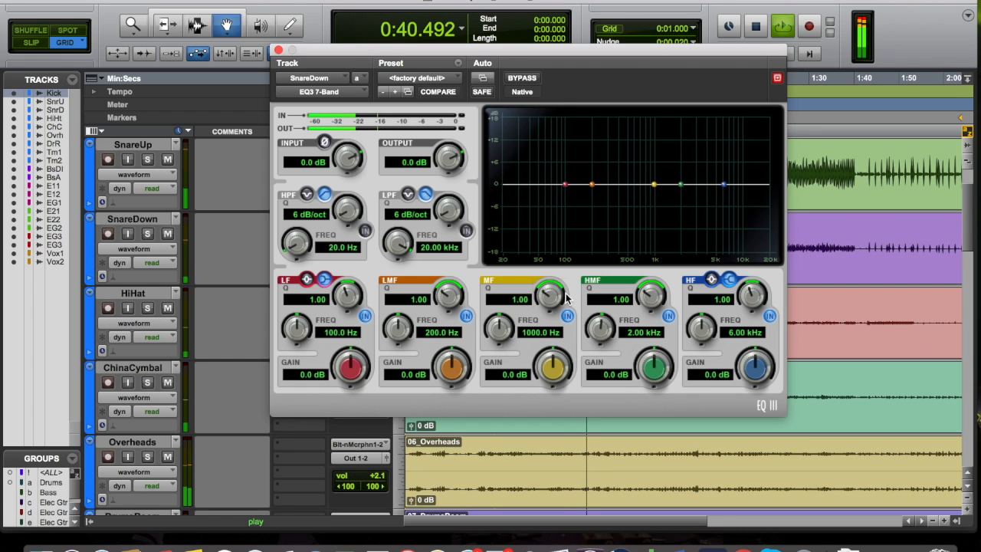
pyautogui.press('space')
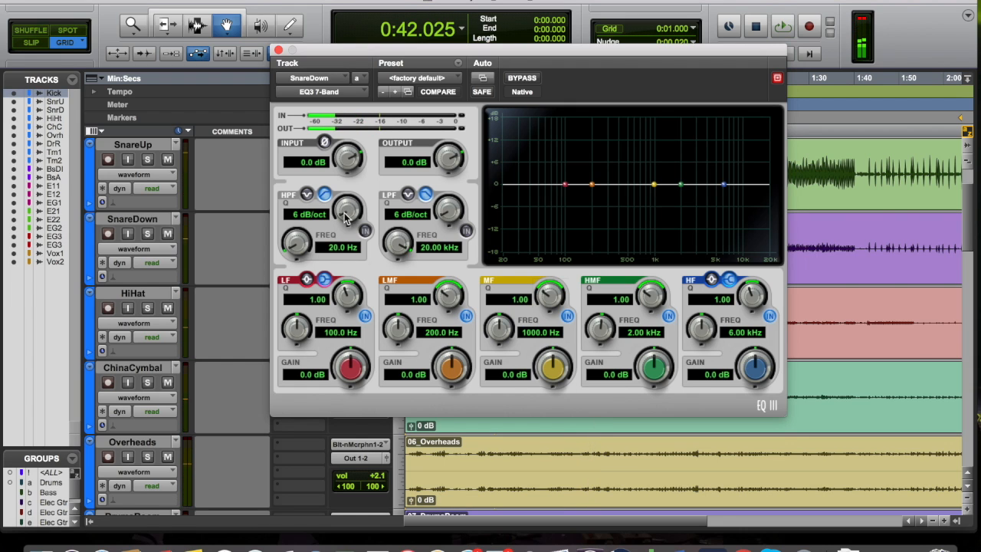
# Enable only the low-pass filter in SnareDown's EQ, with an 18 dB/oct slope and a frequency of 8.60 kHz.
pyautogui.click(365, 230)
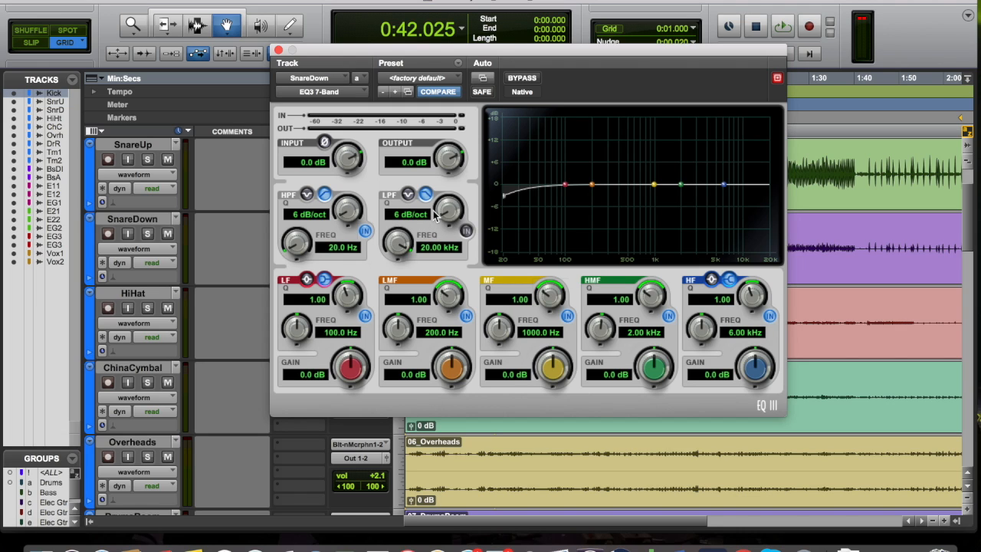
pyautogui.click(467, 230)
pyautogui.click(365, 231)
pyautogui.click(365, 231)
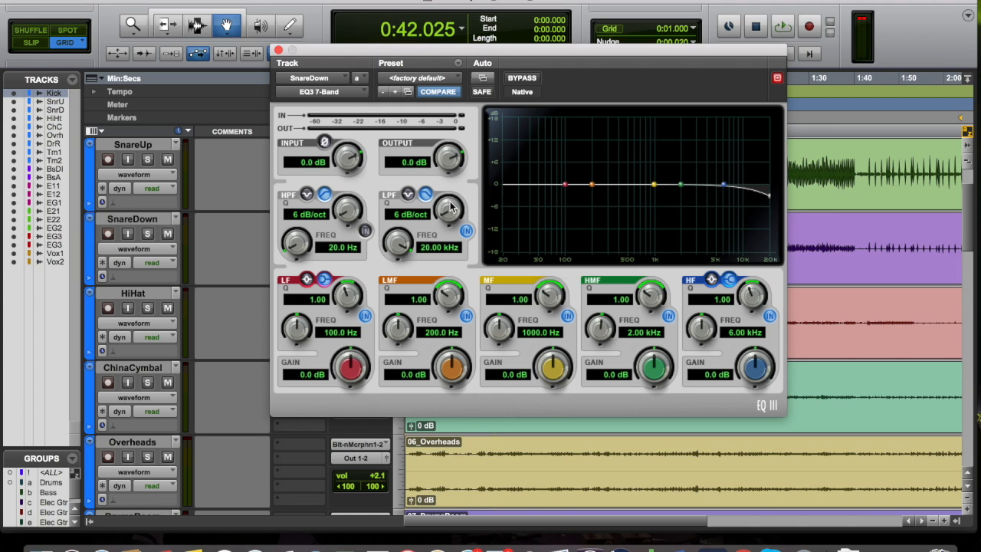
pyautogui.moveTo(447, 194); pyautogui.dragTo(461, 199)
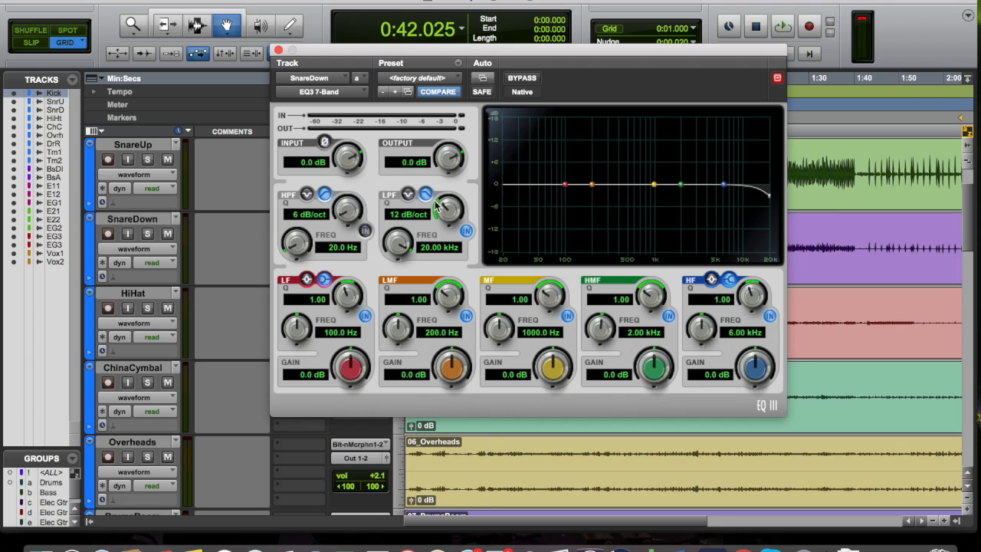
pyautogui.moveTo(461, 202); pyautogui.dragTo(465, 210)
pyautogui.moveTo(401, 245); pyautogui.dragTo(362, 225)
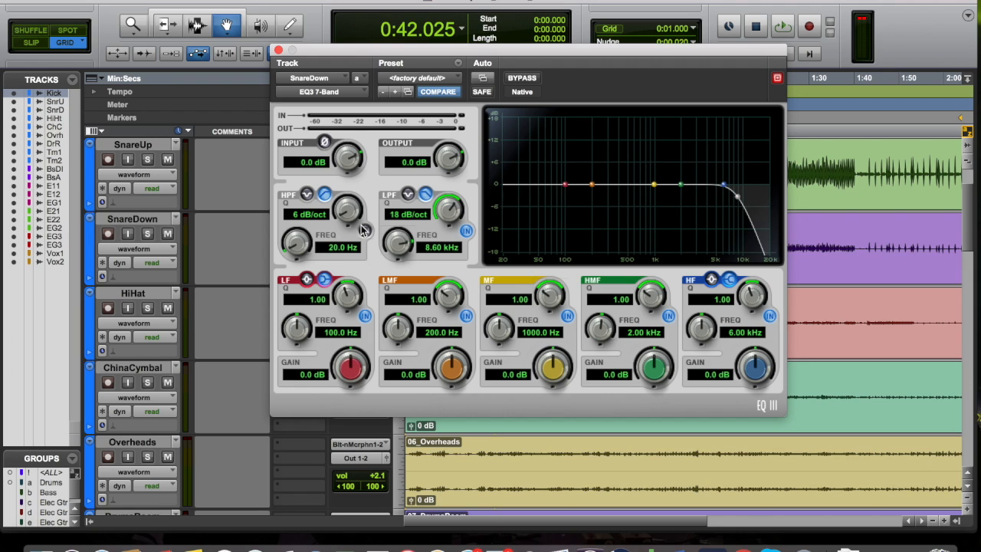
# Audition the mix with SnareDown's low-pass filter, closing its EQ window before stopping playback.
pyautogui.press('space')
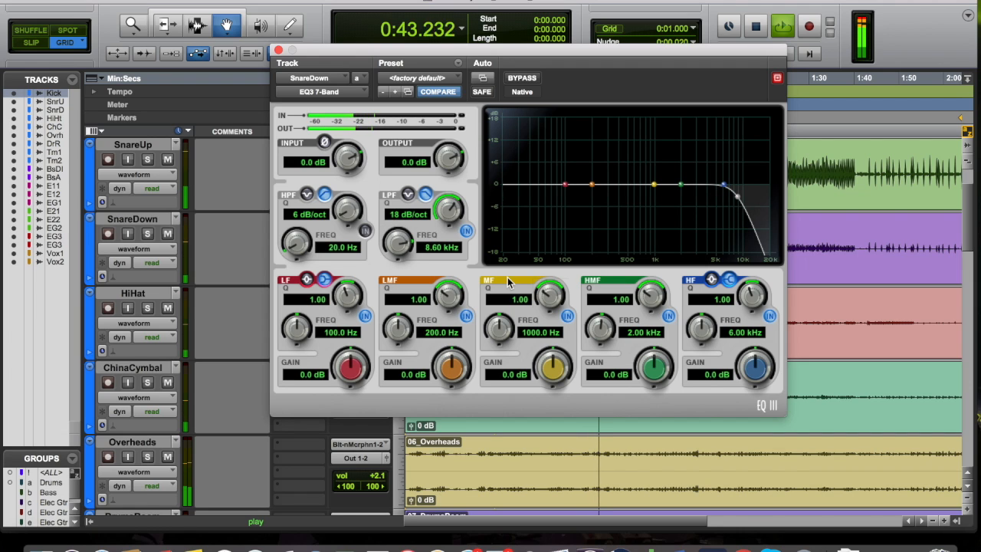
pyautogui.click(279, 50)
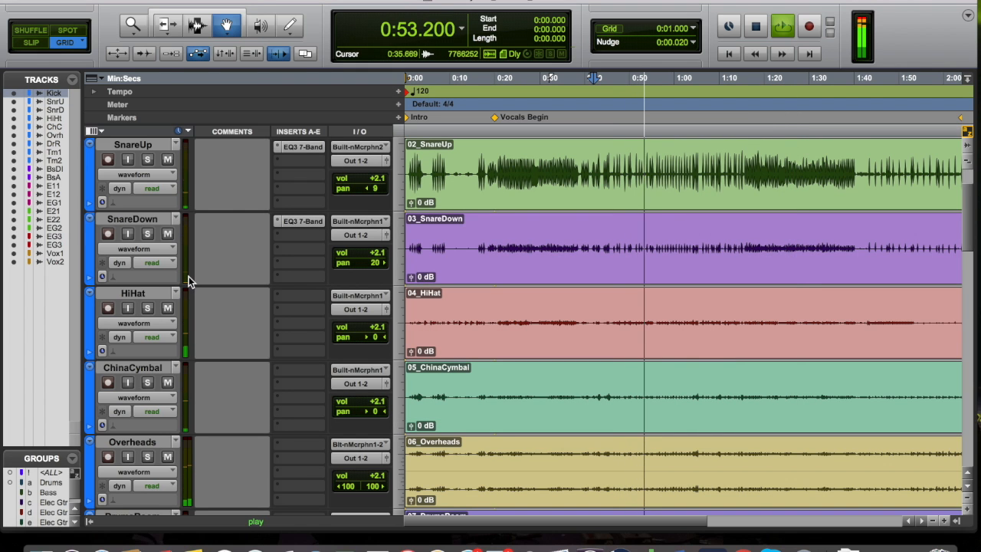
pyautogui.scroll(-5, 187, 384)
pyautogui.scroll(5, 187, 384)
pyautogui.scroll(2, 187, 381)
pyautogui.press('space')
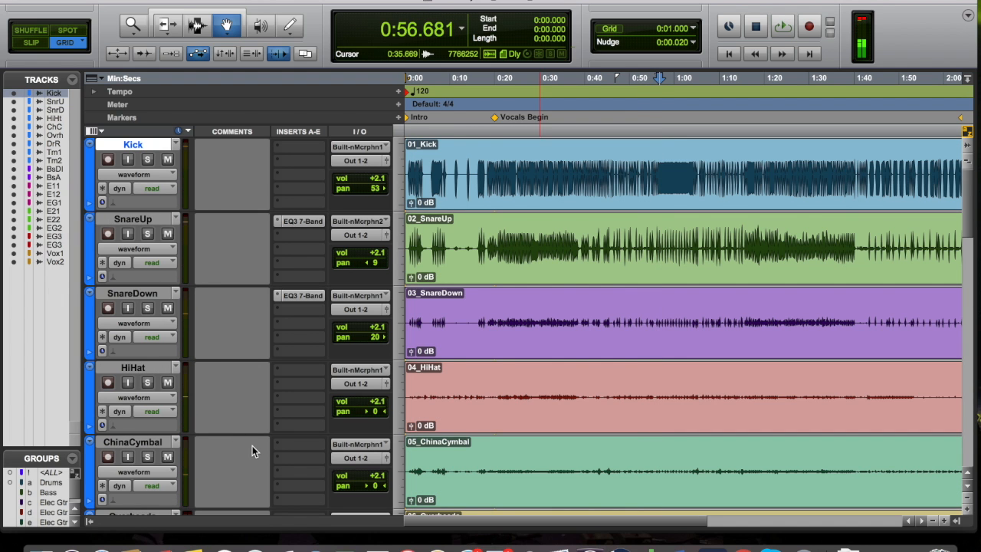
# Insert a mono EQ3 1-Band on the Kick track and audition it with the Notch filter type.
pyautogui.scroll(-4, 252, 445)
pyautogui.scroll(-8, 252, 450)
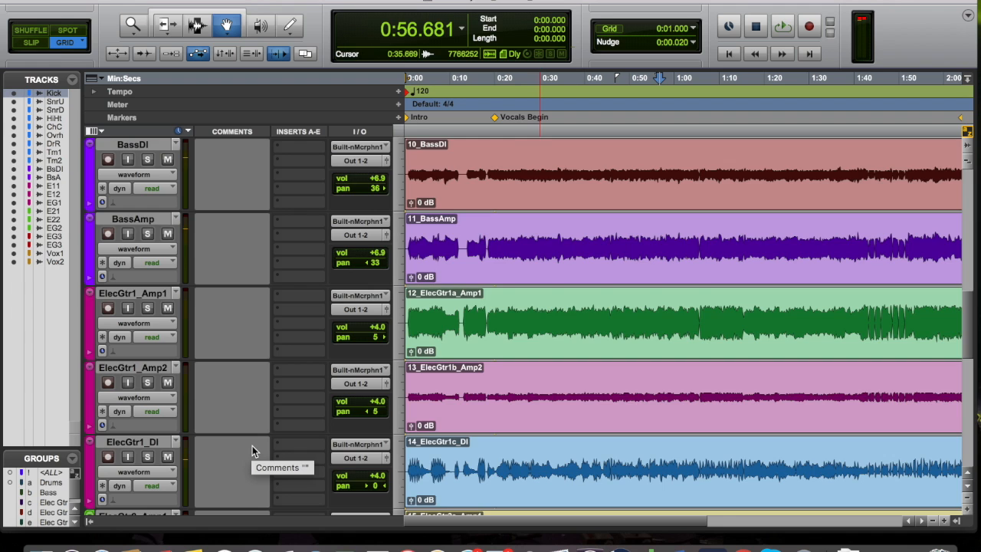
pyautogui.scroll(10, 252, 446)
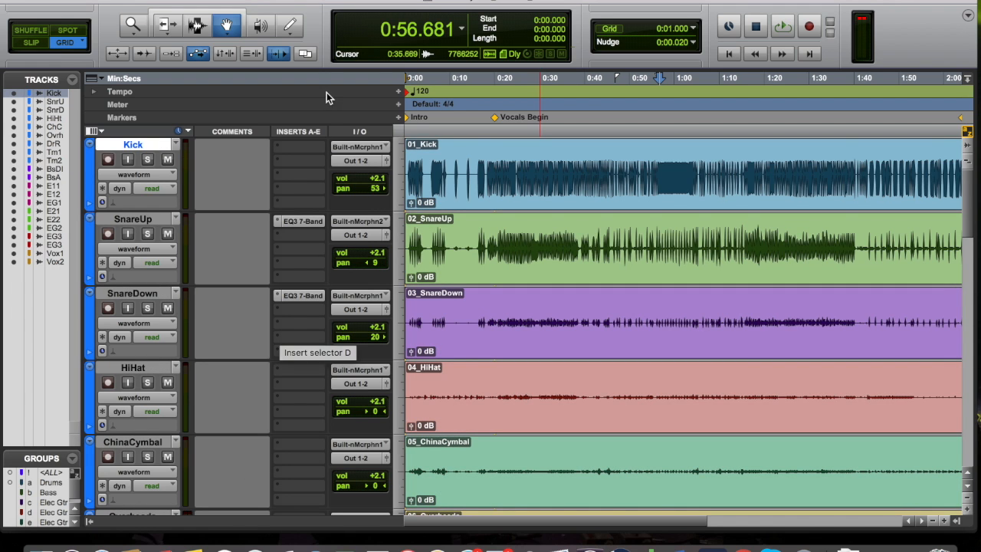
pyautogui.click(308, 148)
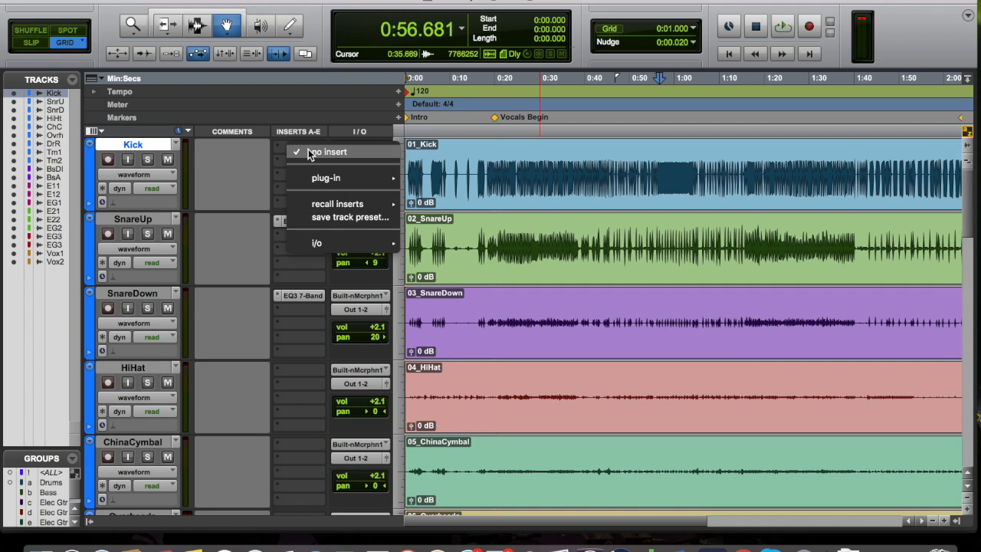
pyautogui.moveTo(334, 177)
pyautogui.moveTo(424, 187)
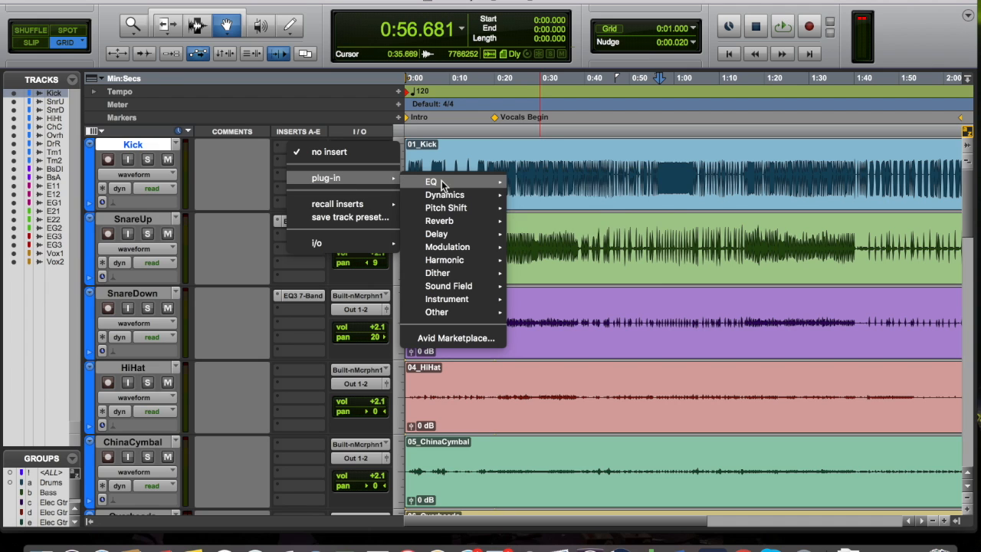
pyautogui.click(542, 208)
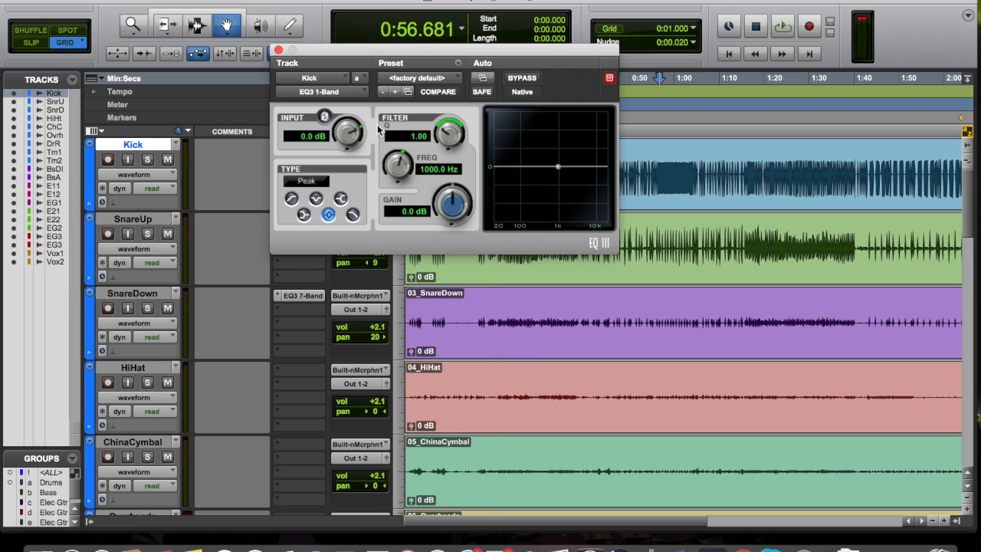
pyautogui.click(316, 199)
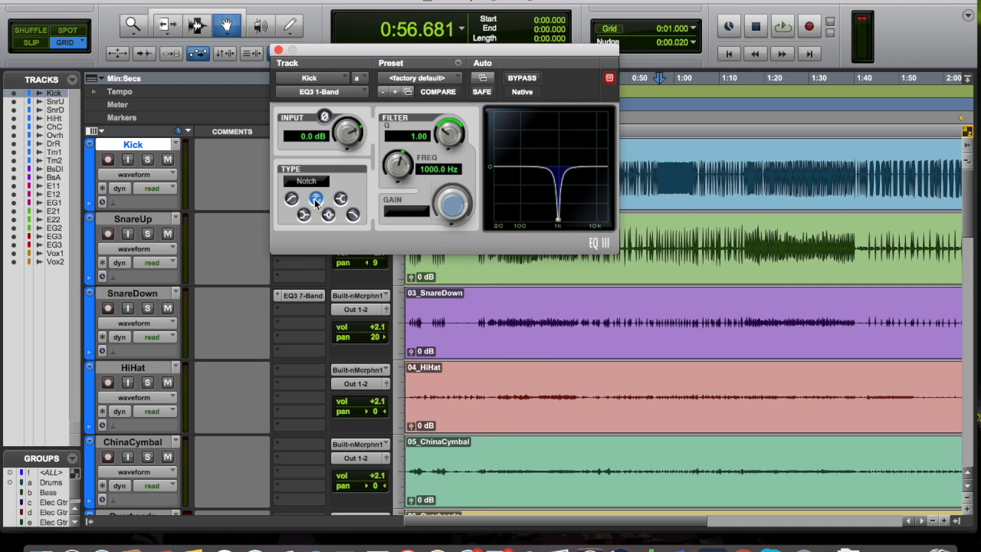
pyautogui.press('space')
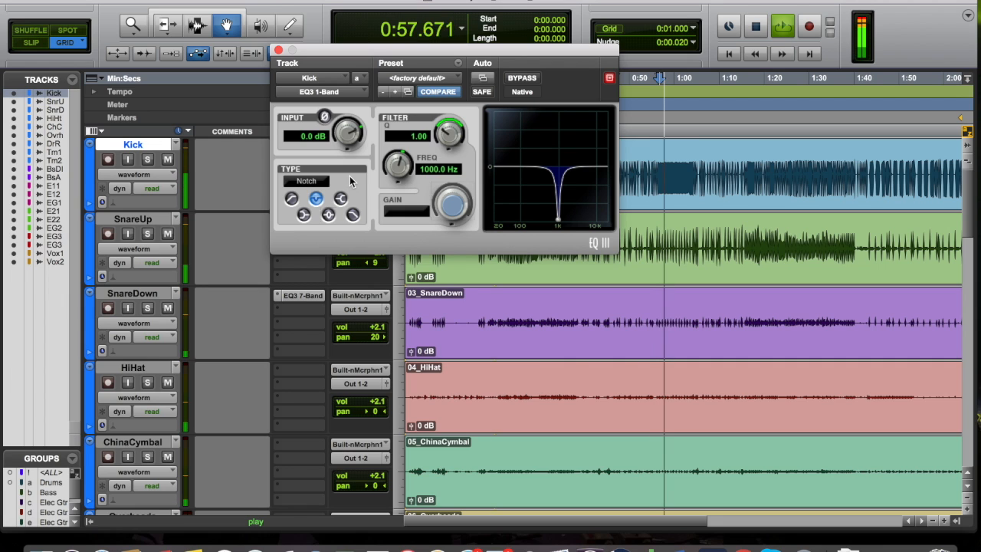
# Compare the Kick EQ's High-Shelf, Notch, Peak, Low-Pass and Low-Shelf types during playback, leaving Low-Shelf selected, and close the EQ window.
pyautogui.press('space')
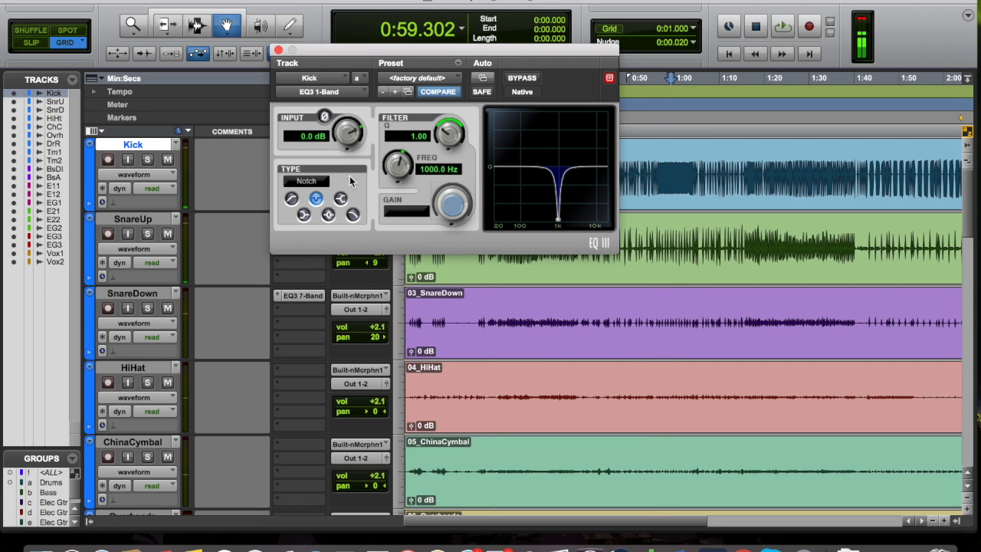
pyautogui.click(342, 198)
pyautogui.press('space')
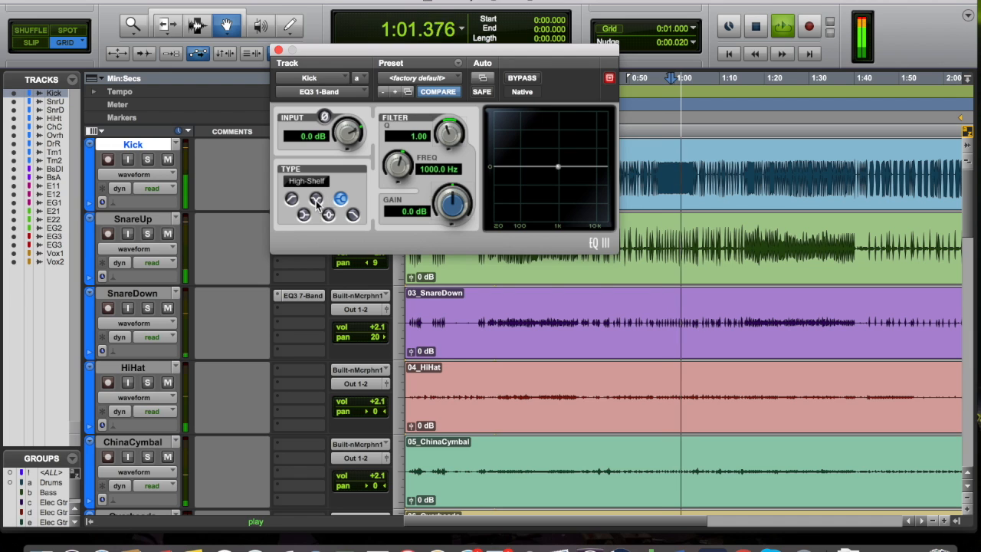
pyautogui.click(316, 199)
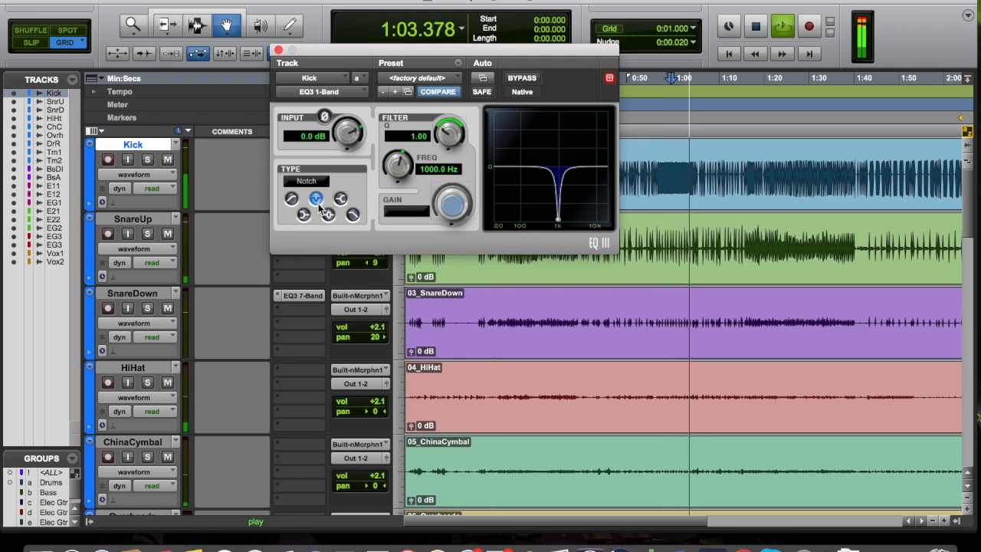
pyautogui.click(328, 216)
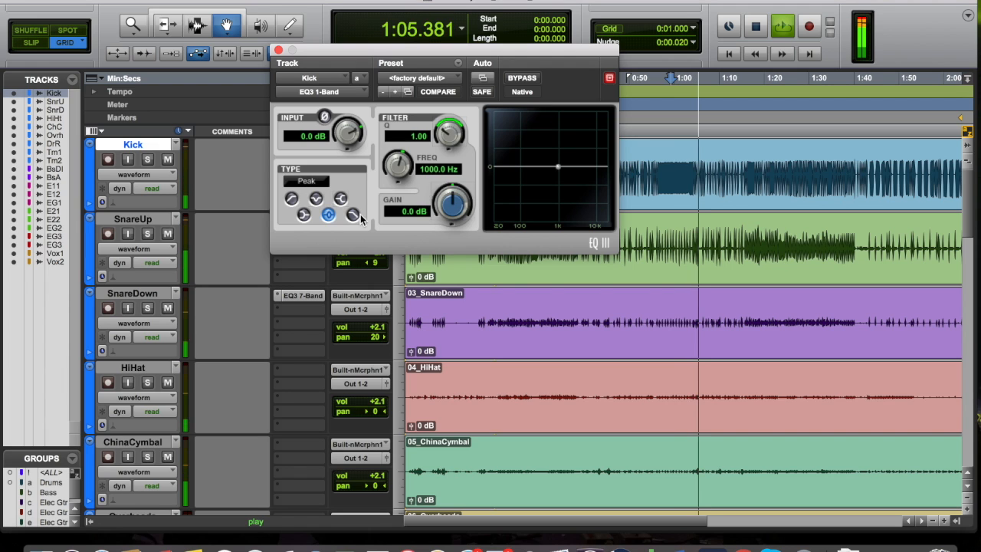
pyautogui.click(354, 216)
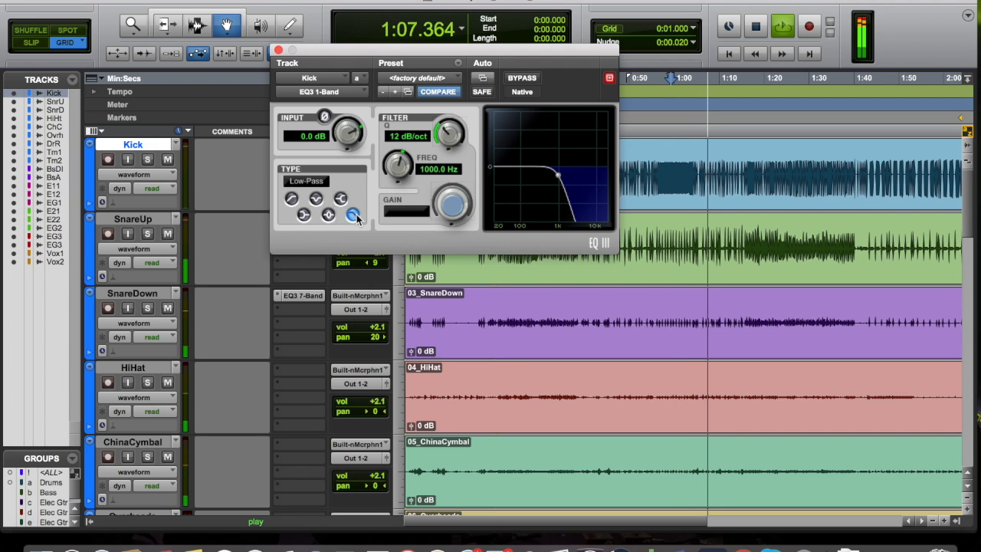
pyautogui.click(304, 214)
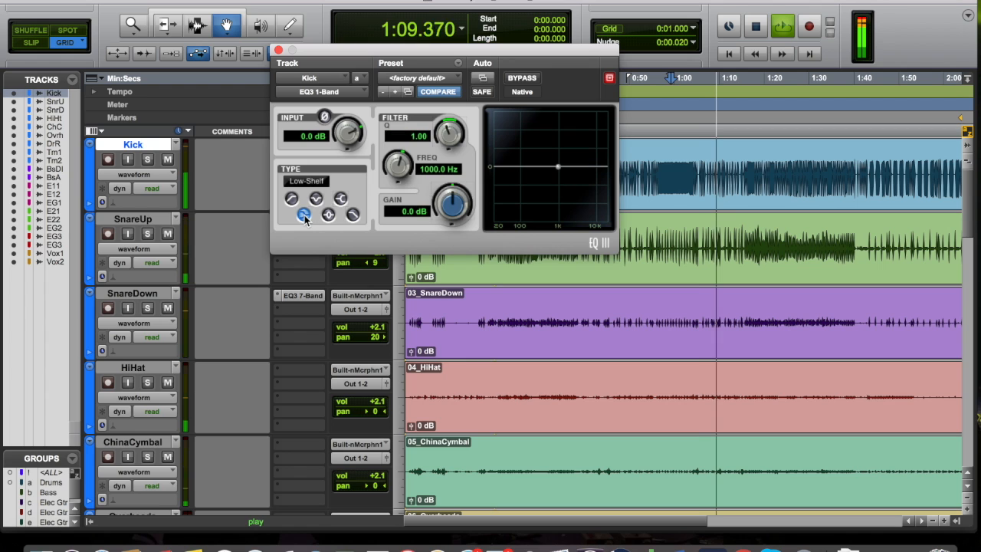
pyautogui.click(279, 50)
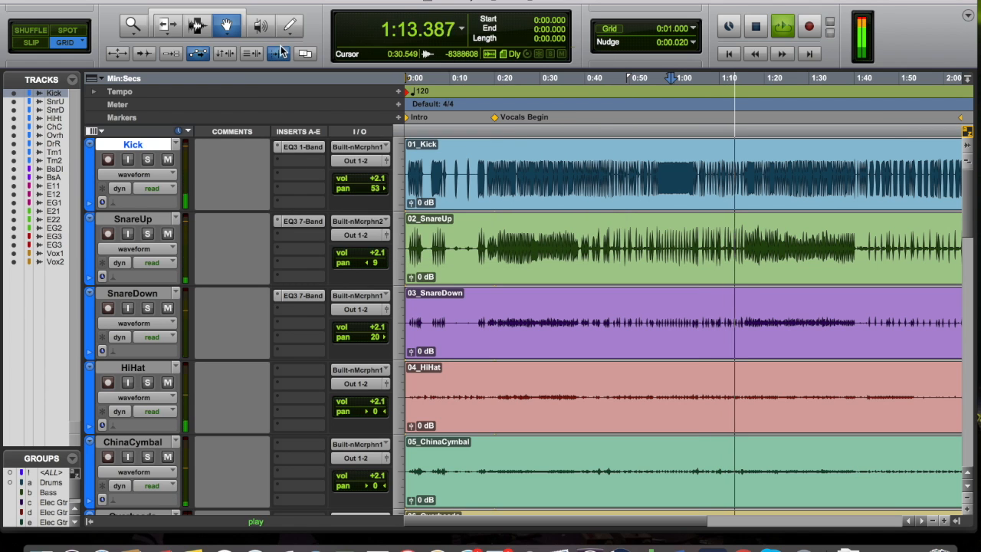
# Stop playback and insert a mono AIR Kill EQ on the HiHat track.
pyautogui.scroll(-3, 297, 311)
pyautogui.scroll(3, 298, 311)
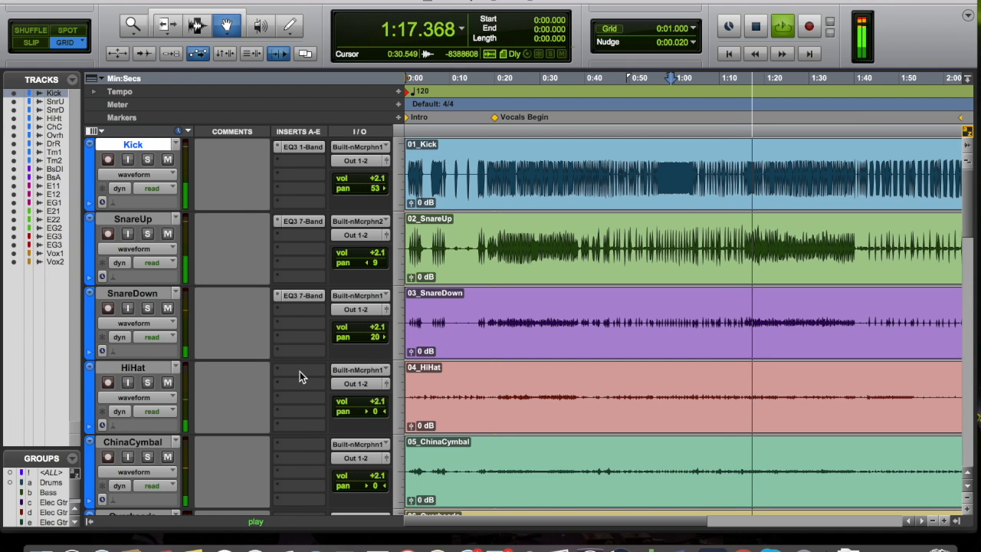
pyautogui.press('space')
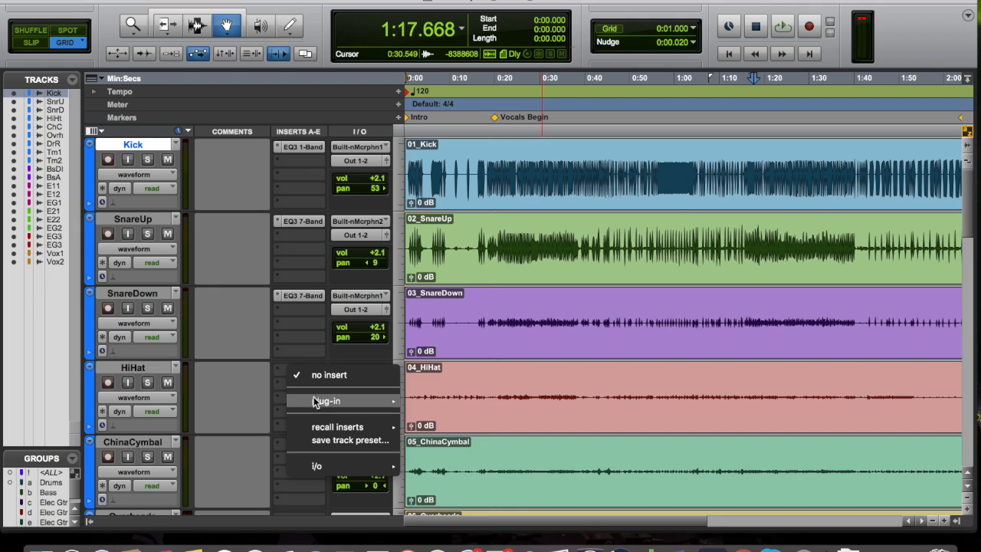
pyautogui.moveTo(321, 430)
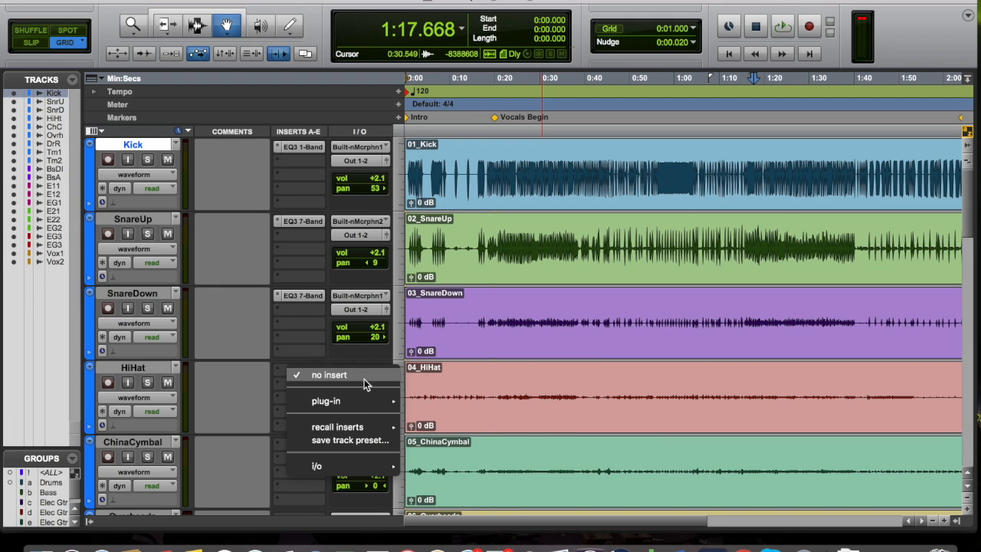
pyautogui.moveTo(365, 400)
pyautogui.moveTo(470, 369)
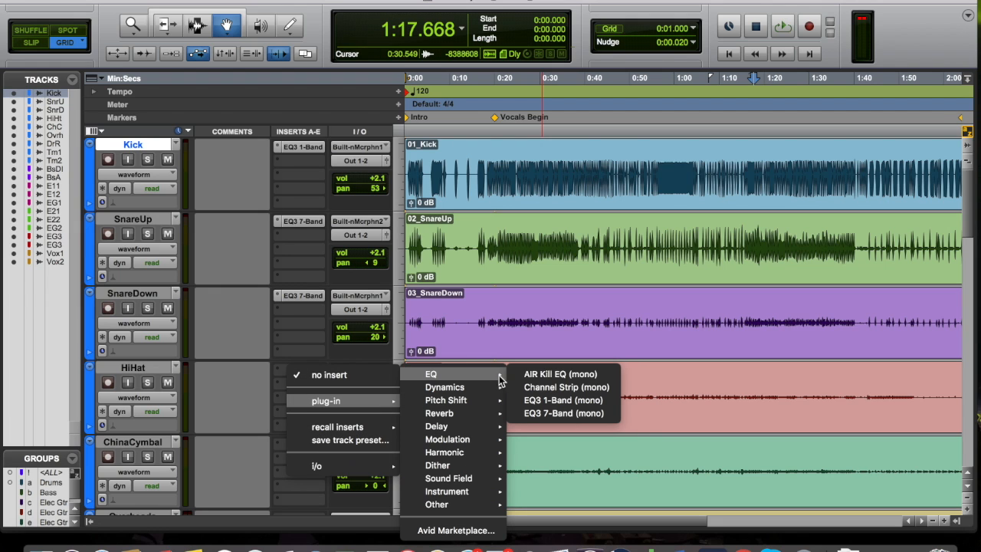
pyautogui.click(541, 378)
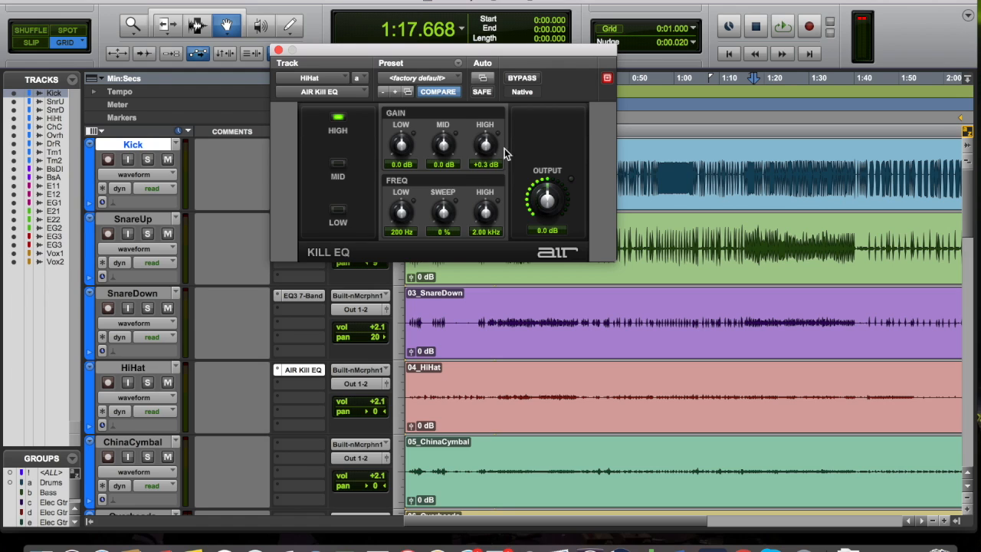
# Raise the HiHat Kill EQ's high gain to +8.3 dB and output to +3.6 dB, auditioning briefly before closing its window.
pyautogui.moveTo(527, 150); pyautogui.dragTo(521, 135)
pyautogui.press('space')
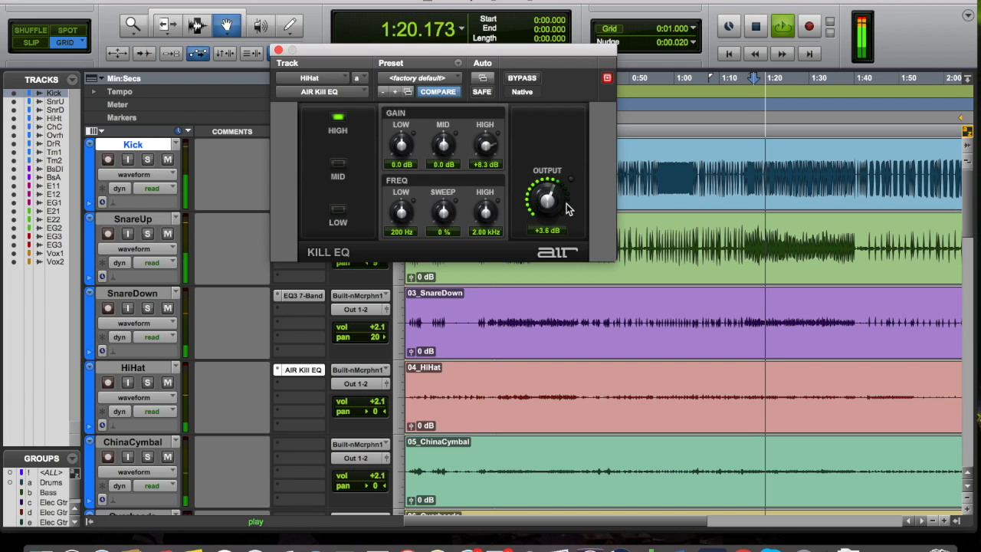
pyautogui.press('space')
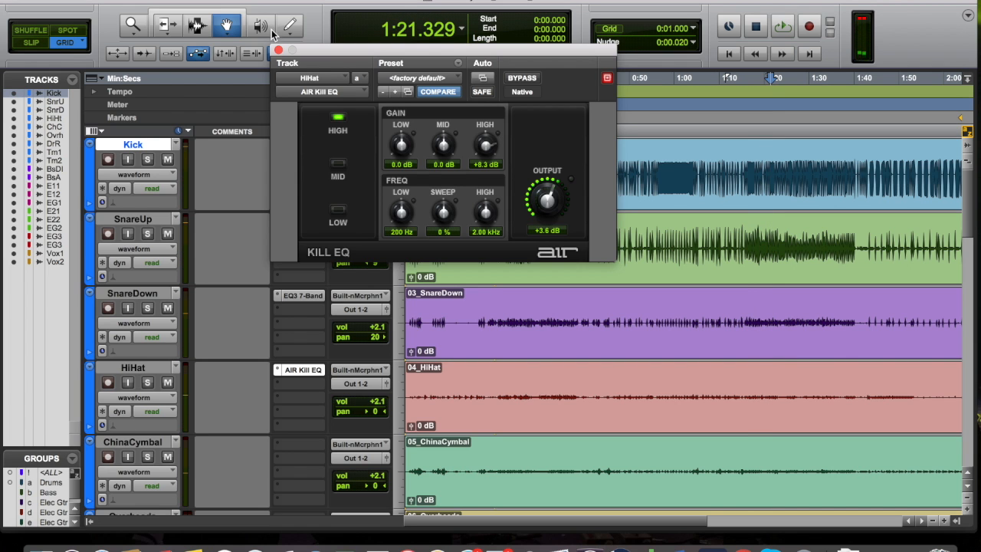
pyautogui.click(278, 51)
# Insert a mono Channel Strip on the ChinaCymbal track.
pyautogui.scroll(-7, 287, 264)
pyautogui.scroll(6, 287, 263)
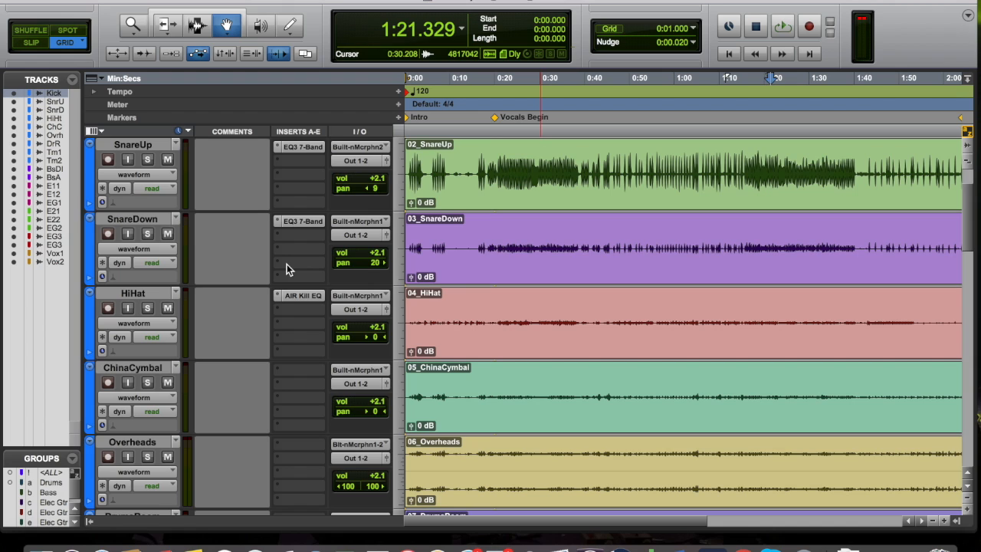
pyautogui.click(294, 371)
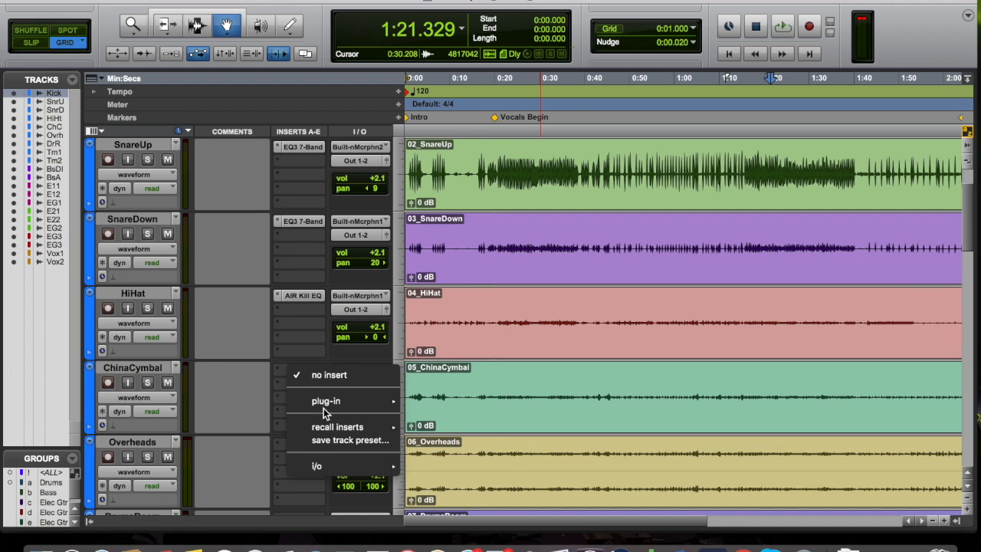
pyautogui.moveTo(335, 401)
pyautogui.moveTo(423, 380)
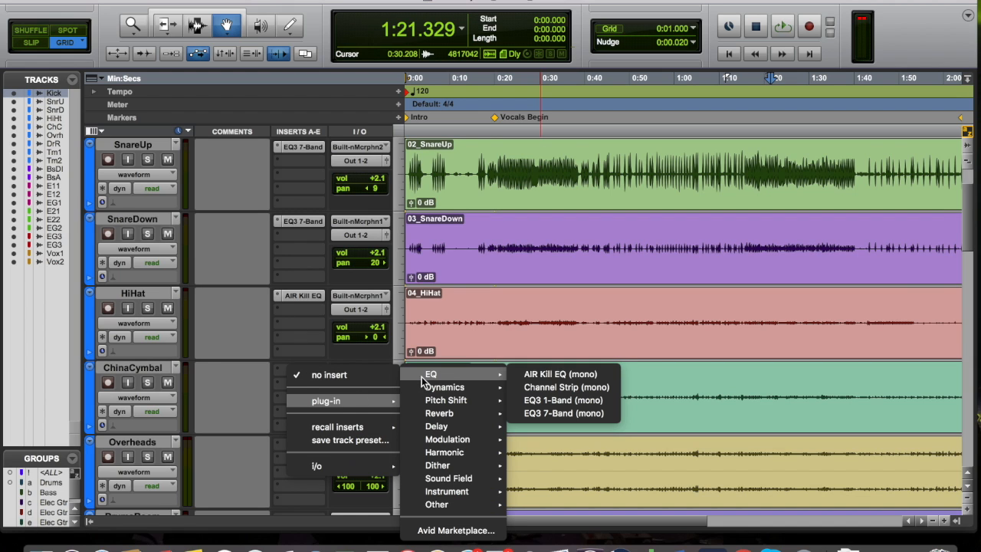
pyautogui.click(549, 388)
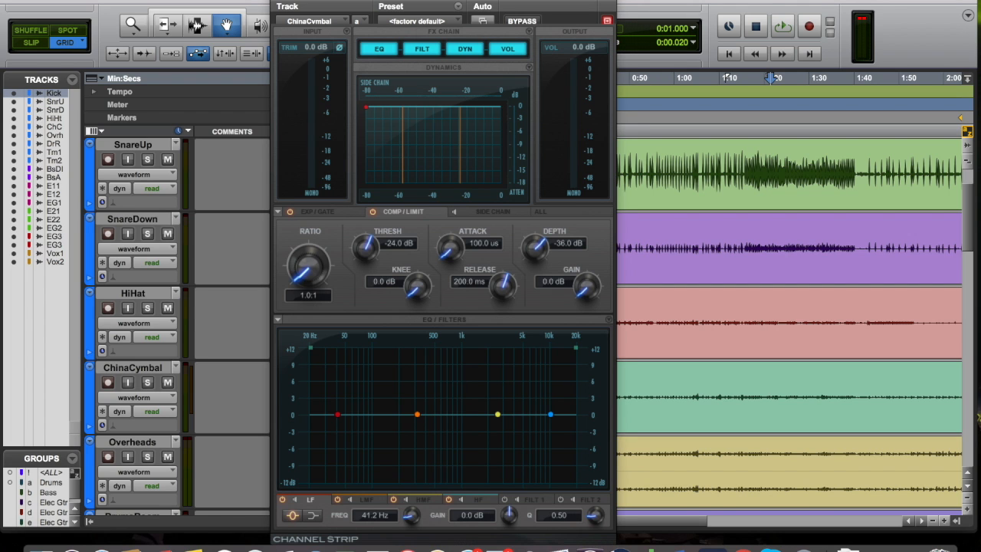
# Boost ChinaCymbal's LF band about 11.5 dB and cut its HF band about 10.1 dB at 12.6 kHz, then start playback and close the window.
pyautogui.moveTo(340, 414); pyautogui.dragTo(336, 349)
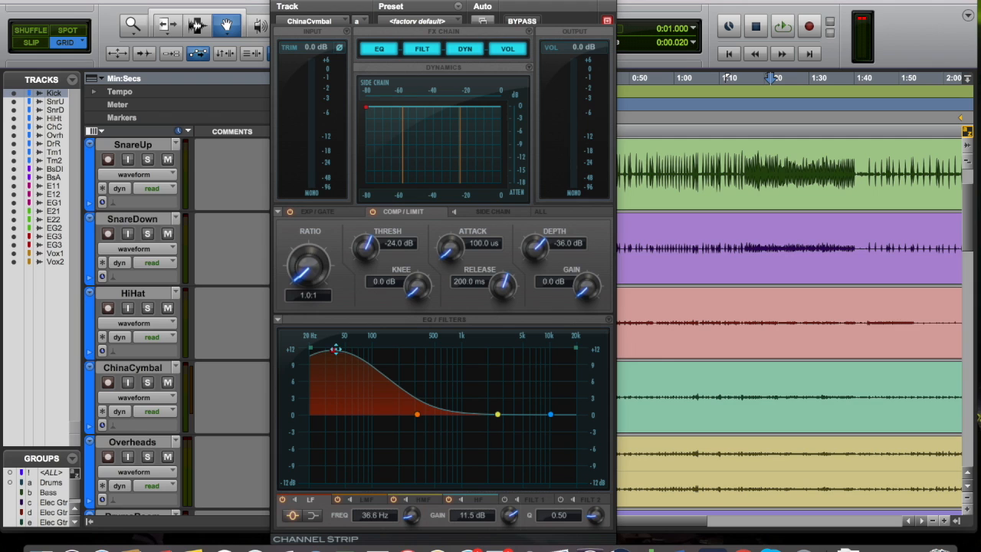
pyautogui.moveTo(424, 418)
pyautogui.mouseDown()
pyautogui.moveTo(415, 413)
pyautogui.moveTo(414, 431)
pyautogui.moveTo(414, 414)
pyautogui.mouseUp()
pyautogui.moveTo(550, 412); pyautogui.dragTo(557, 471)
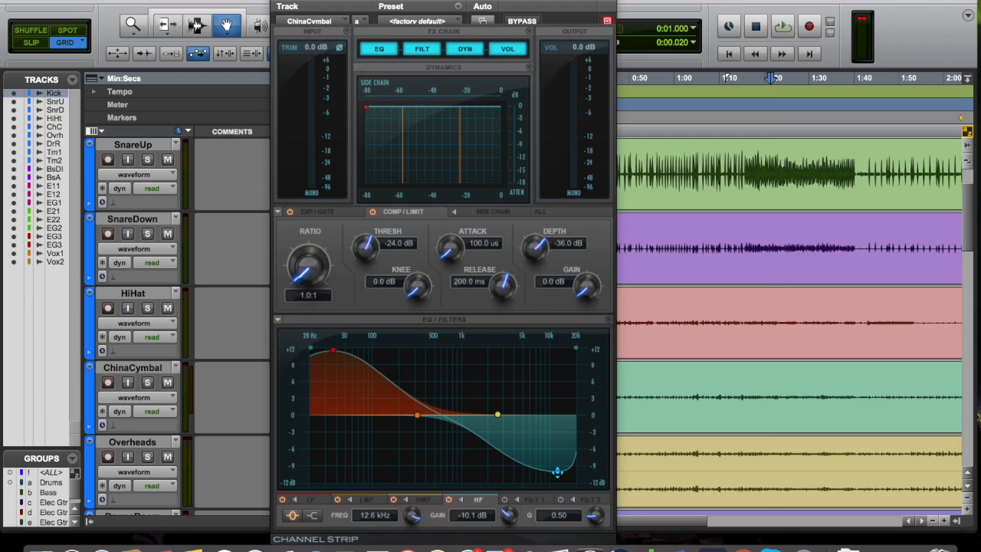
pyautogui.press('space')
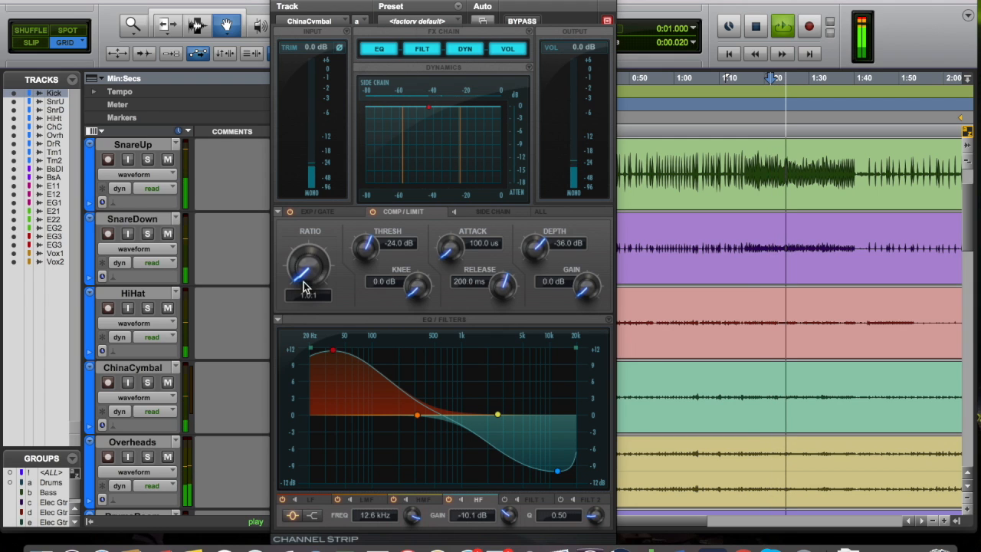
pyautogui.click(279, 1)
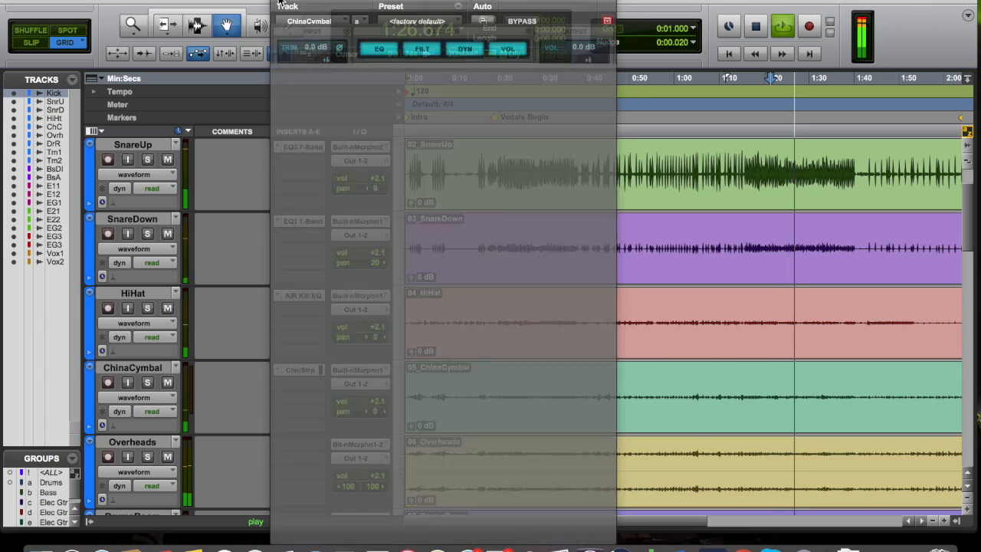
pyautogui.scroll(-10, 313, 314)
pyautogui.scroll(-4, 314, 312)
pyautogui.scroll(15, 313, 312)
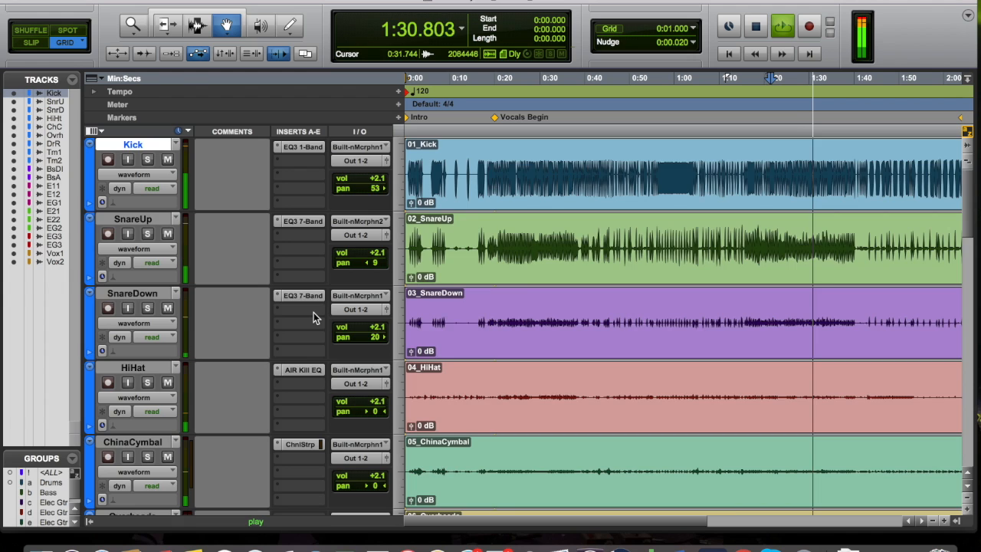
pyautogui.scroll(-3, 313, 312)
pyautogui.click(303, 292)
pyautogui.click(306, 300)
pyautogui.click(306, 296)
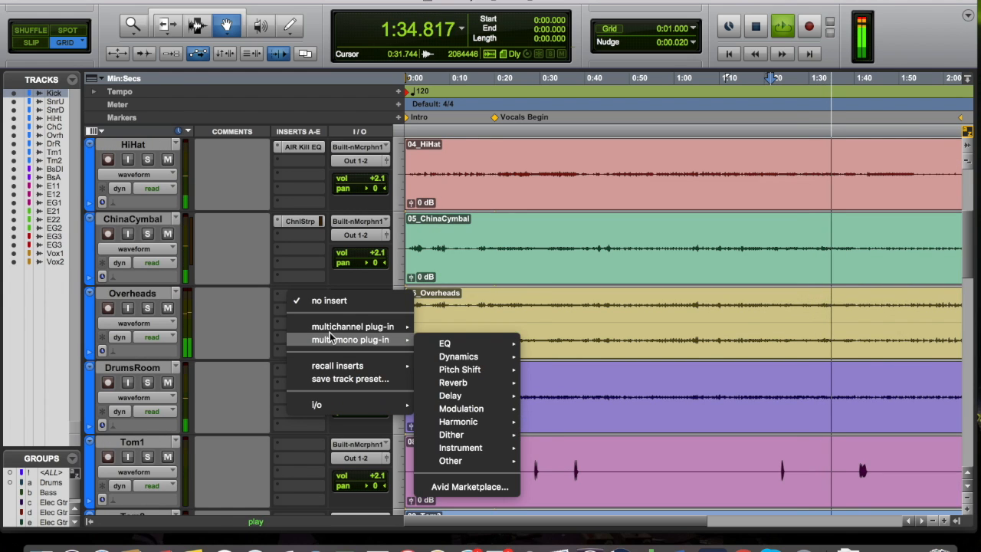
pyautogui.moveTo(343, 343)
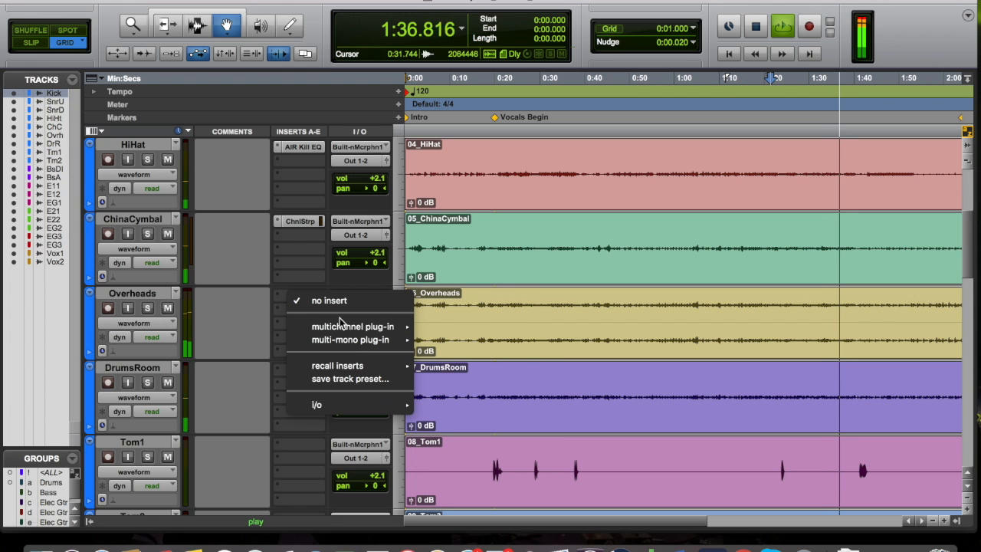
pyautogui.click(257, 297)
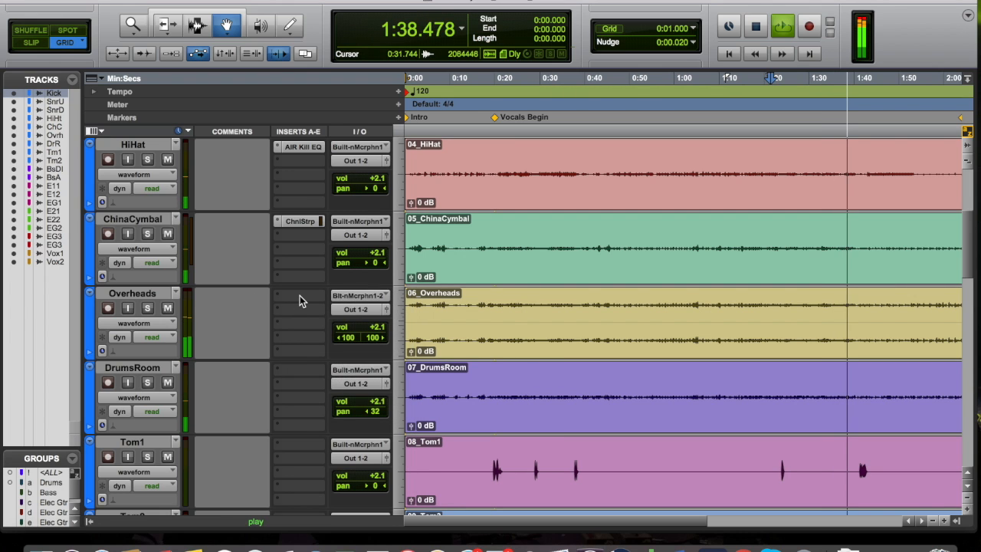
# Insert a stereo multichannel EQ3 7-Band on Overheads, set its LF band to Q 0.44 and 2.9 dB gain, and close its window.
pyautogui.click(299, 296)
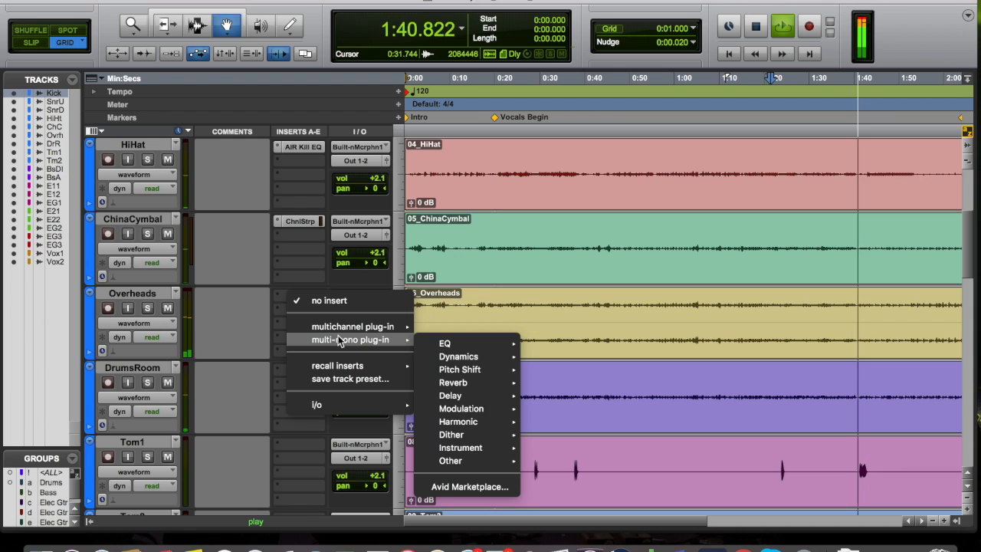
pyautogui.moveTo(343, 371)
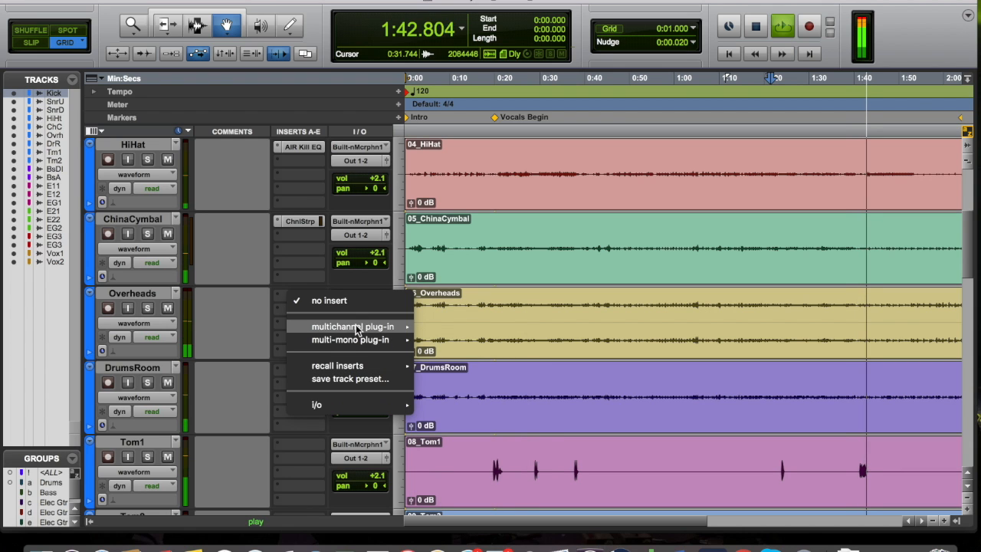
pyautogui.moveTo(365, 327)
pyautogui.moveTo(436, 340)
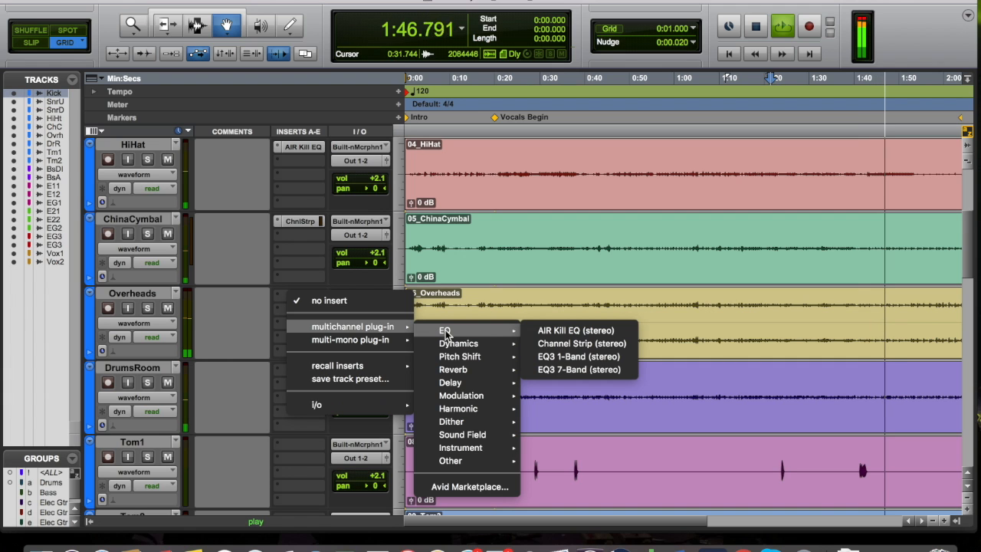
pyautogui.click(582, 369)
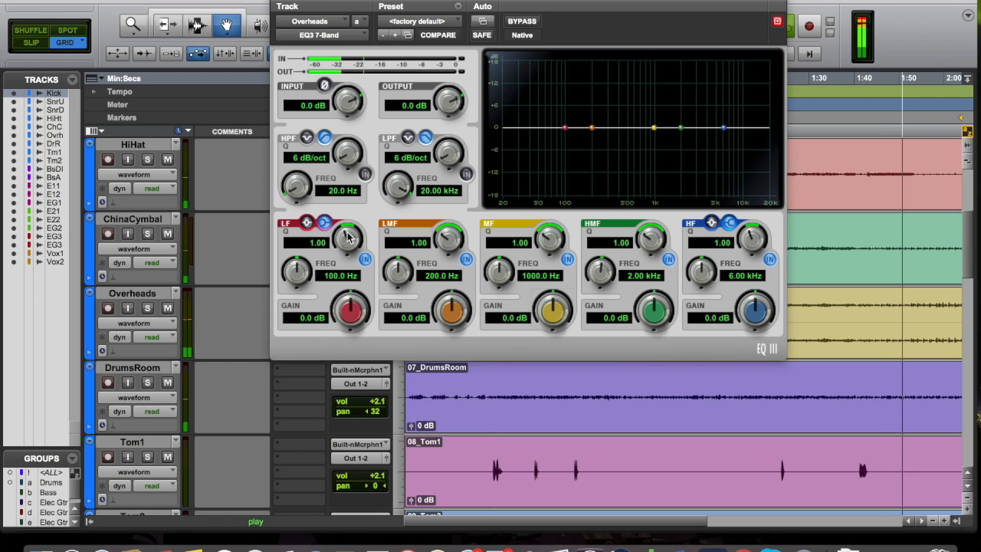
pyautogui.moveTo(353, 240); pyautogui.dragTo(365, 298)
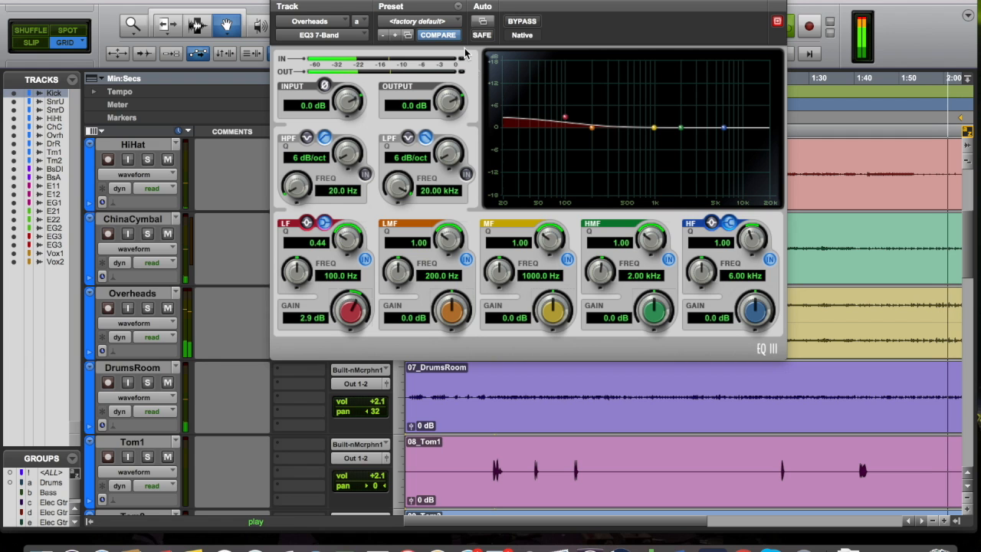
pyautogui.click(283, 1)
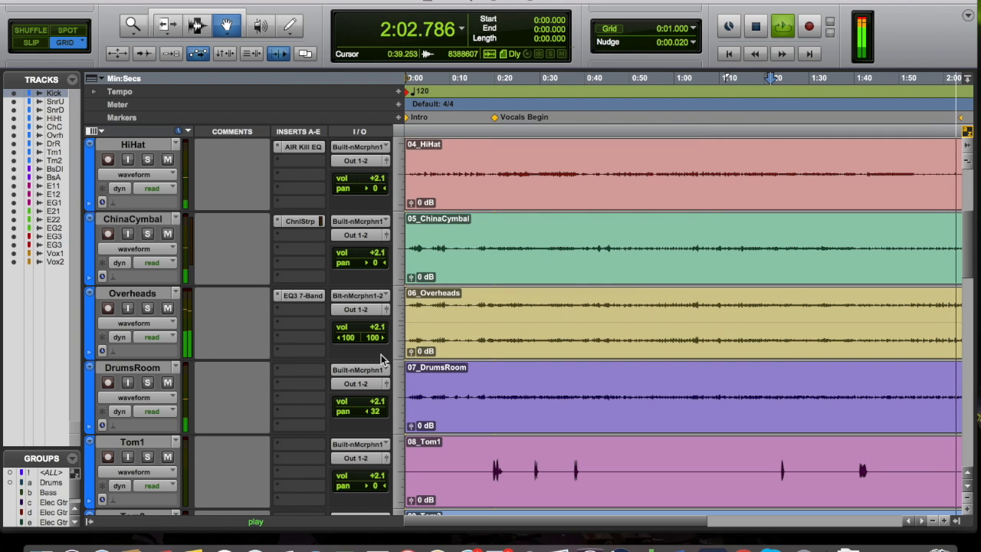
# Restart playback from the Intro marker and look over all tracks from the drums to the vocals while the mix plays.
pyautogui.scroll(-15, 381, 354)
pyautogui.scroll(-2, 381, 354)
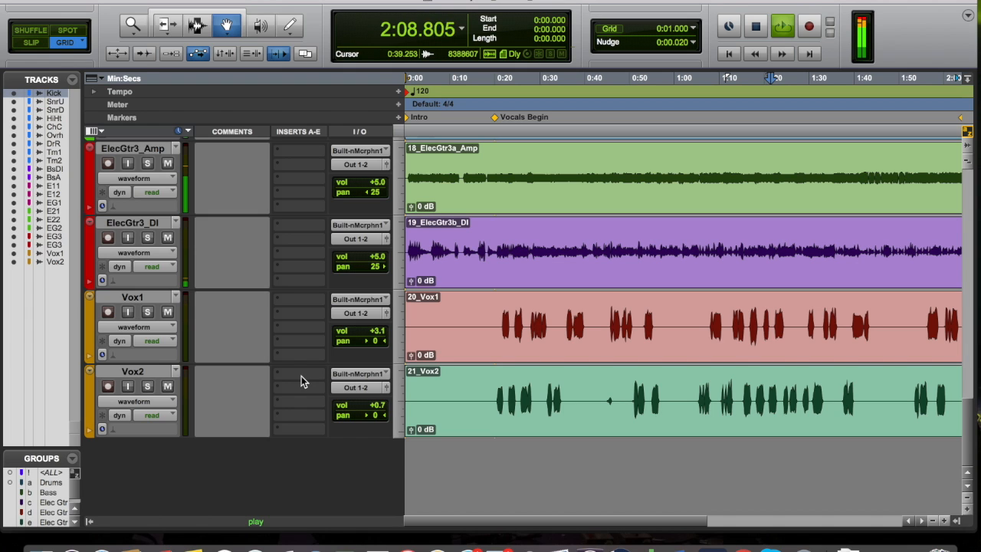
pyautogui.click(410, 117)
pyautogui.scroll(10, 309, 273)
pyautogui.scroll(8, 308, 273)
pyautogui.scroll(-4, 309, 273)
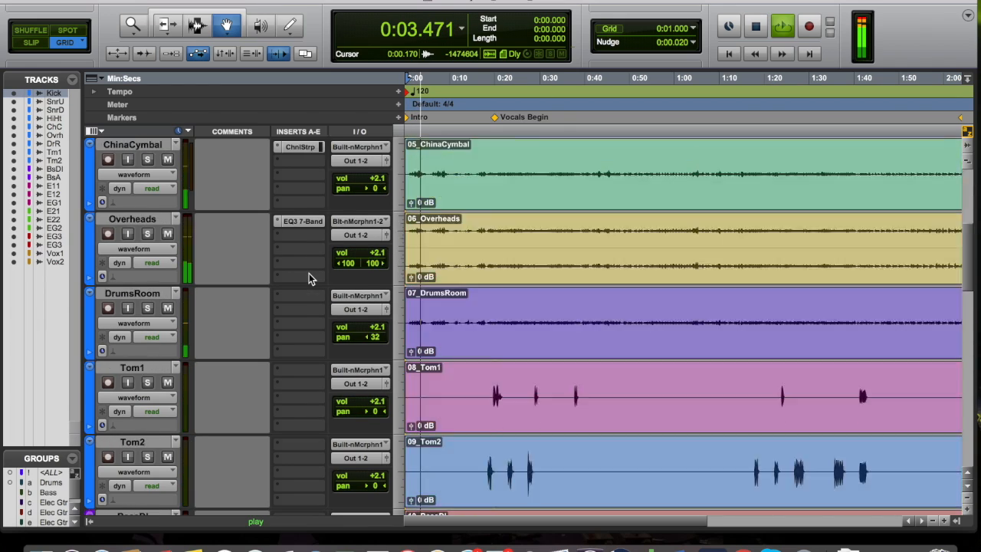
pyautogui.scroll(-12, 309, 273)
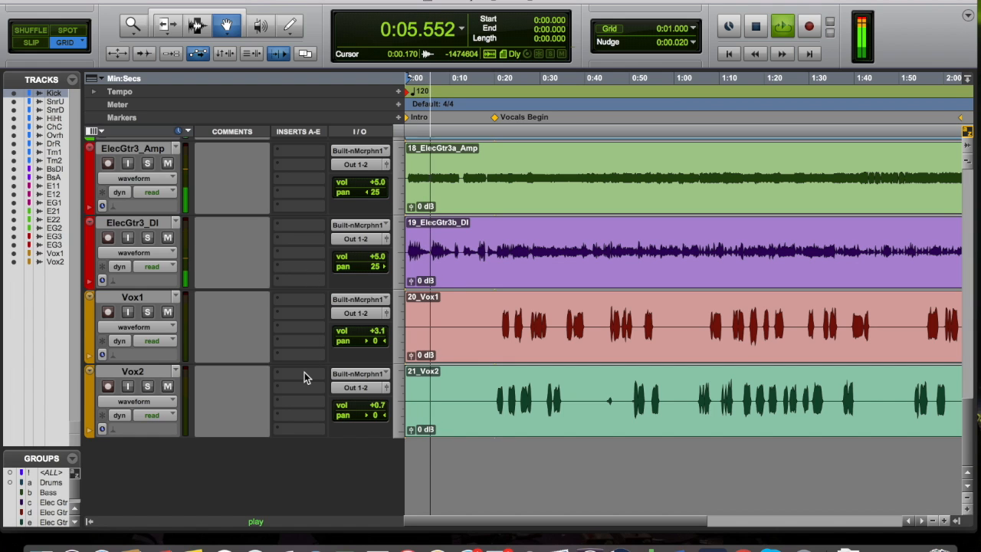
# Insert a mono EQ3 7-Band on Vox2, boost its HMF band to about 16.8 dB at 1.71 kHz, and close its window.
pyautogui.click(305, 372)
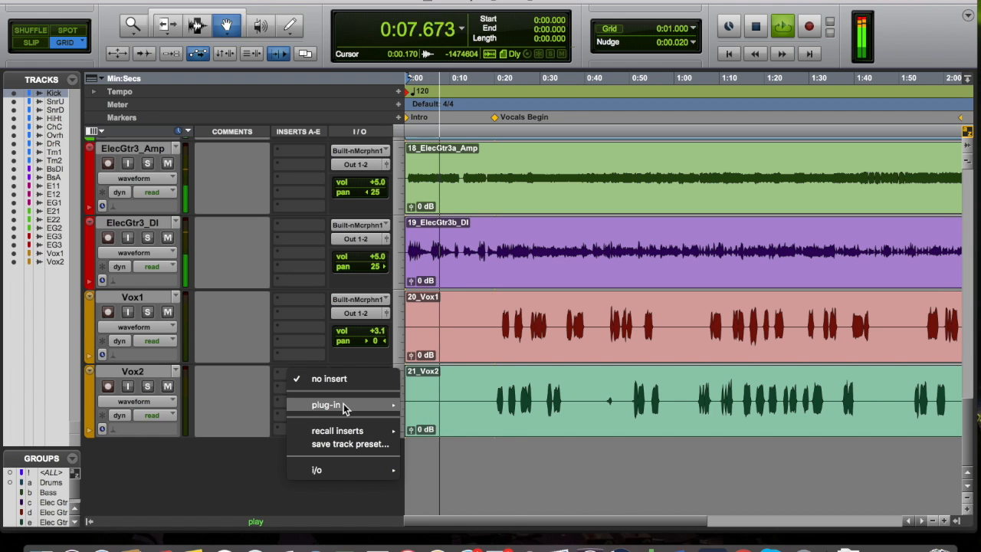
pyautogui.moveTo(344, 403)
pyautogui.moveTo(443, 374)
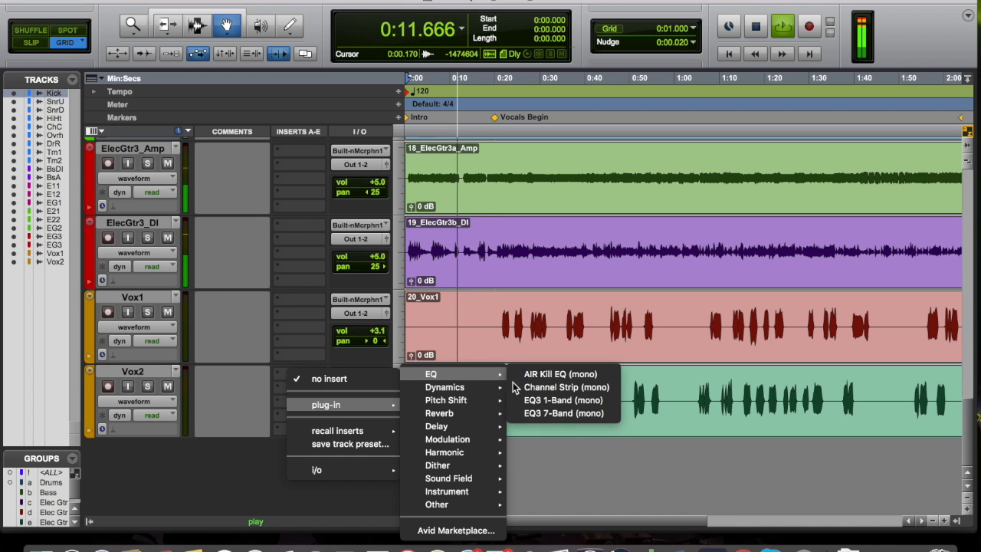
pyautogui.click(572, 413)
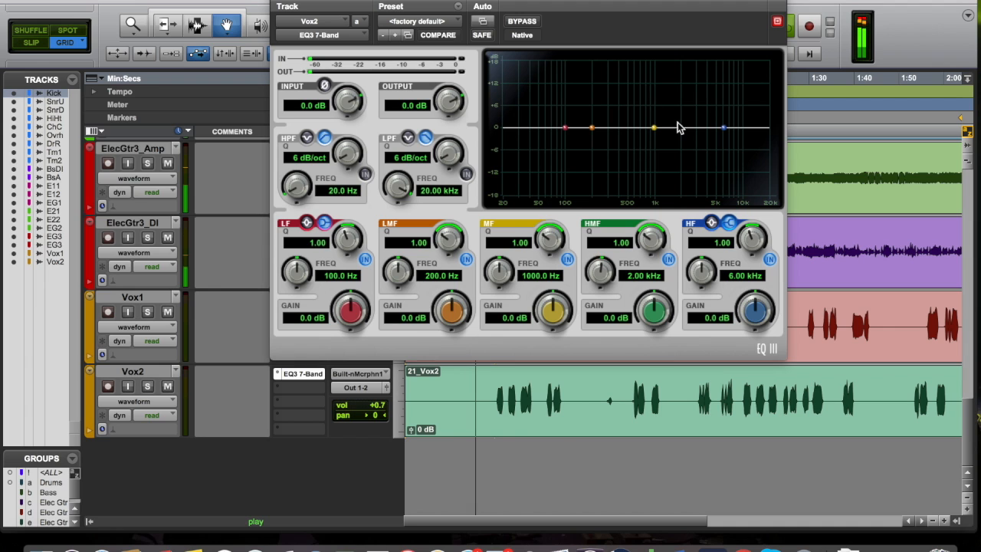
pyautogui.moveTo(681, 129); pyautogui.dragTo(676, 65)
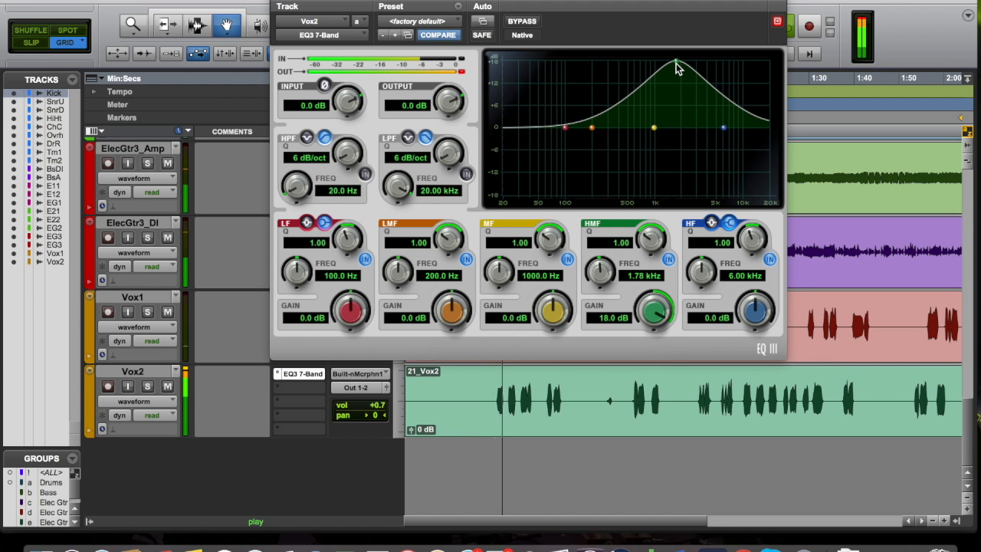
pyautogui.moveTo(677, 65); pyautogui.dragTo(675, 138)
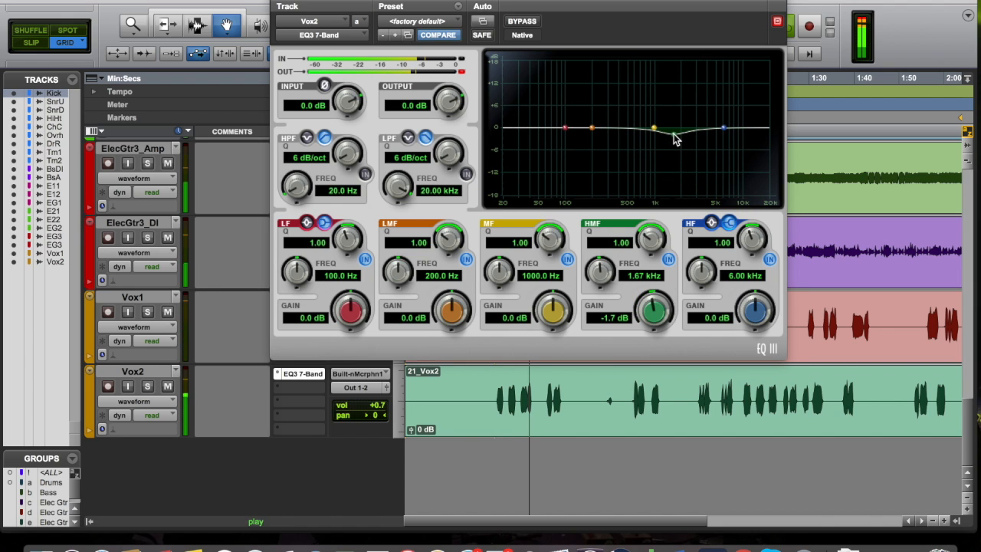
pyautogui.moveTo(675, 138); pyautogui.dragTo(676, 67)
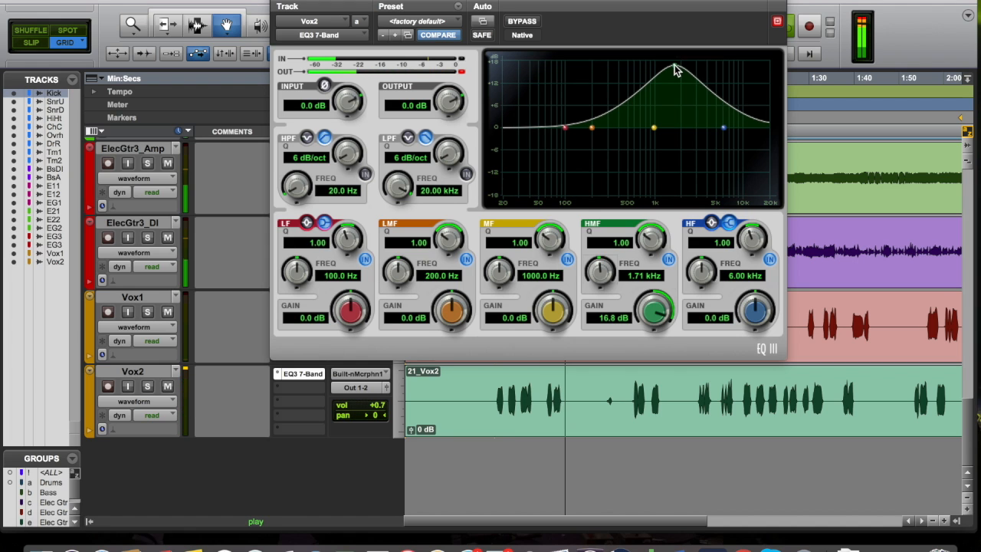
pyautogui.click(278, 1)
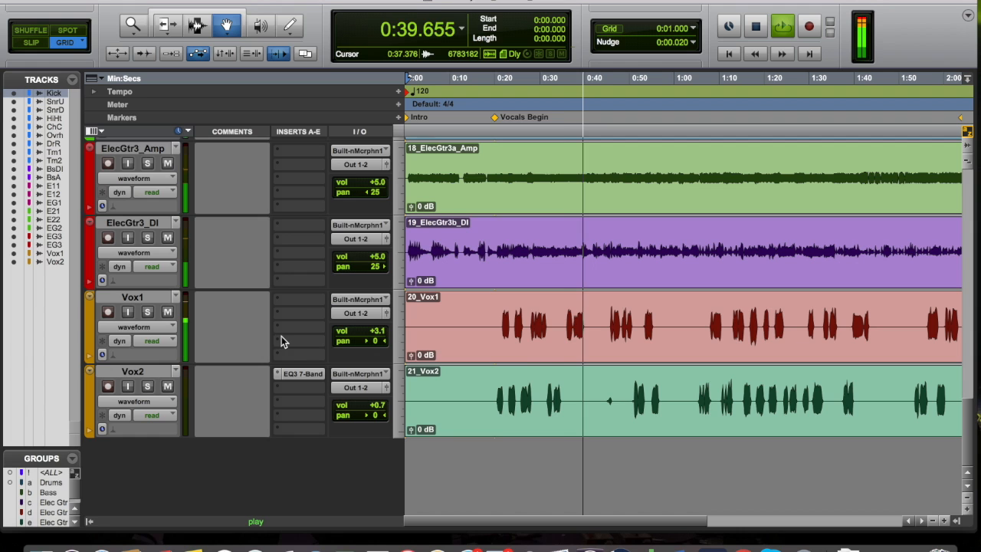
# Insert a mono EQ3 7-Band on Vox1, boost its MF band to about 15.5 dB at 818.7 Hz, and close its window.
pyautogui.click(300, 303)
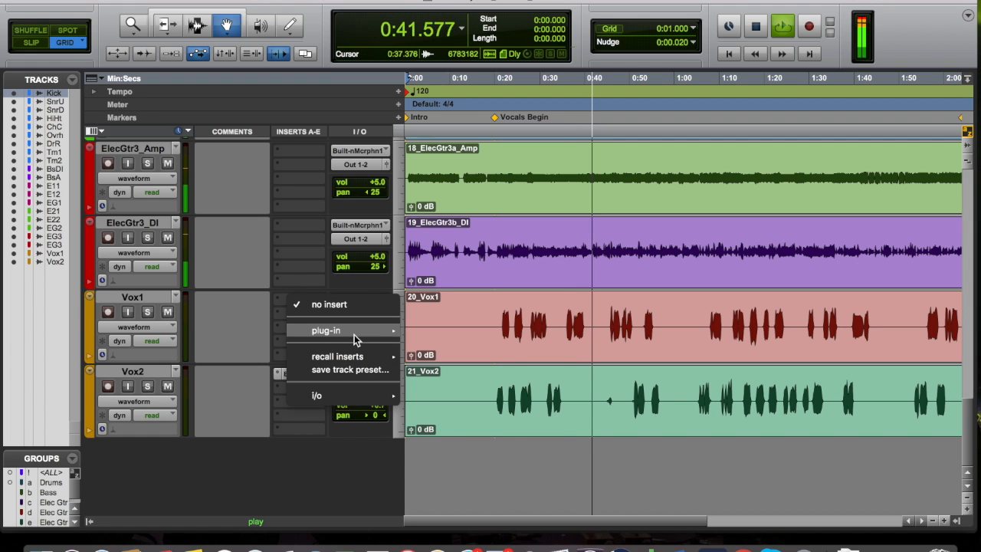
pyautogui.moveTo(354, 334)
pyautogui.moveTo(438, 334)
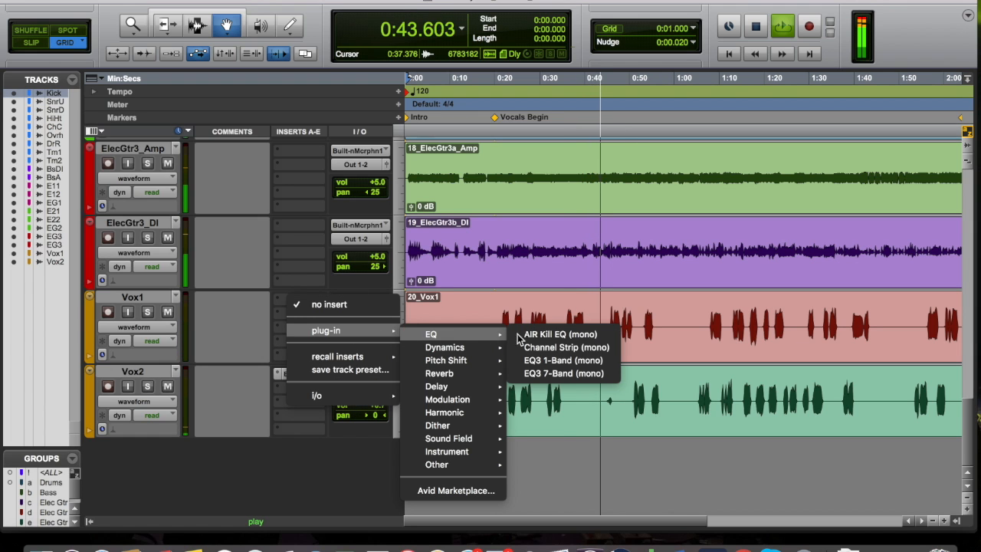
pyautogui.click(564, 374)
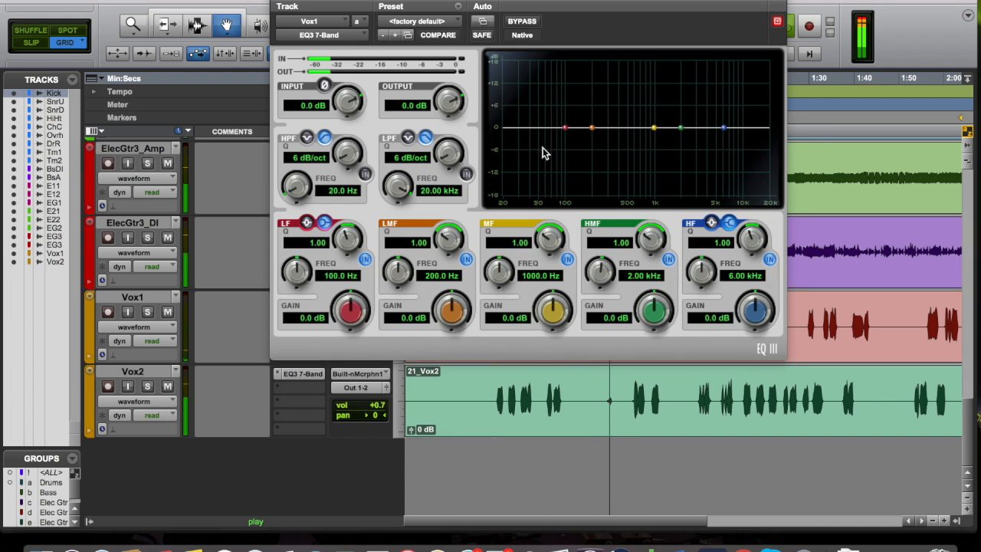
pyautogui.moveTo(656, 128); pyautogui.dragTo(648, 74)
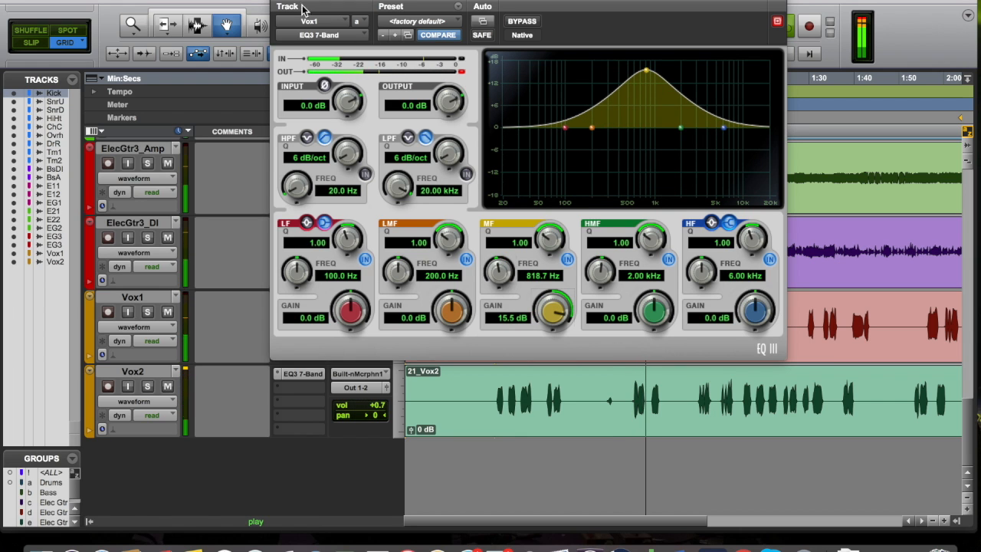
pyautogui.click(278, 0)
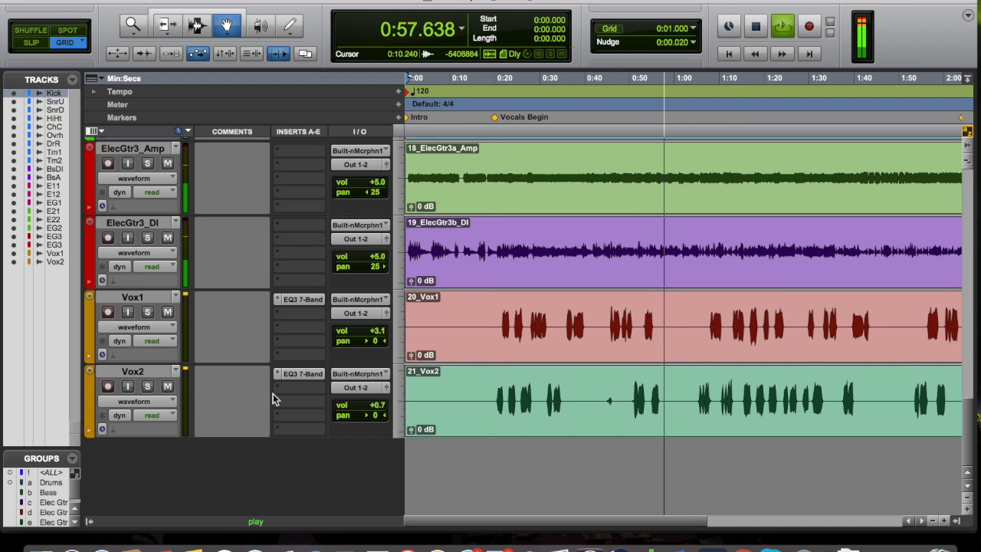
# Look over the inserts on the drum, guitar and vocal tracks, switching between the Edit and Mix windows while the mix plays.
pyautogui.scroll(20, 272, 397)
pyautogui.scroll(-20, 273, 395)
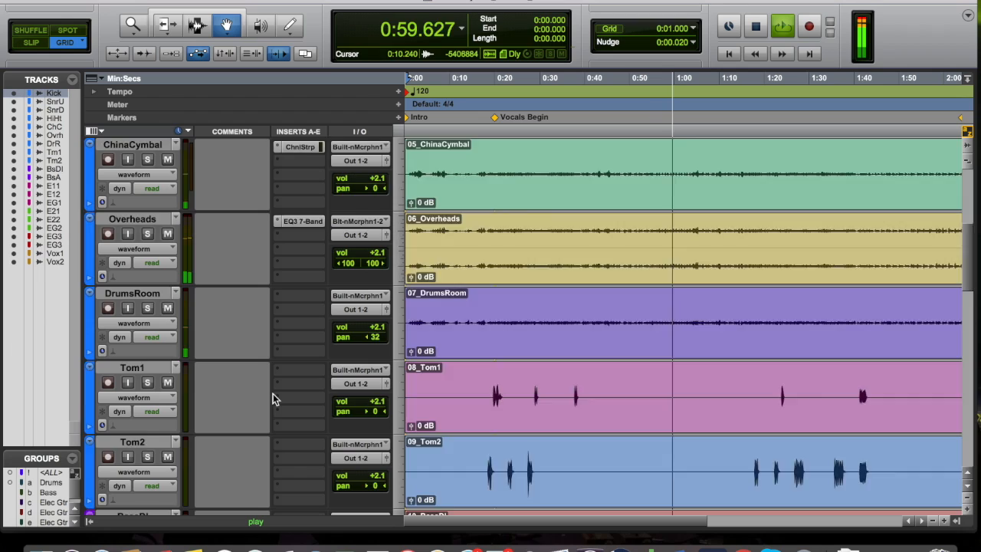
pyautogui.scroll(20, 273, 397)
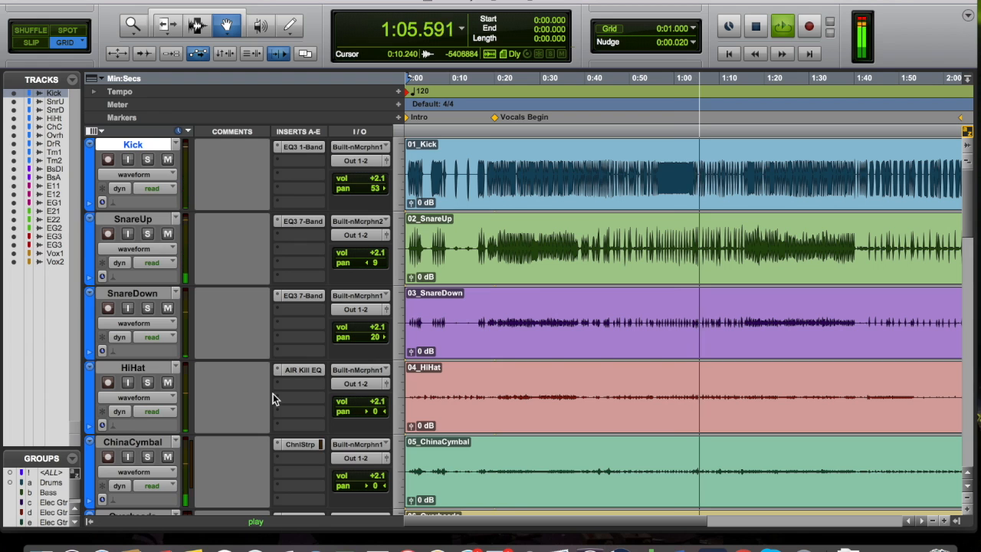
pyautogui.press('super+equal')
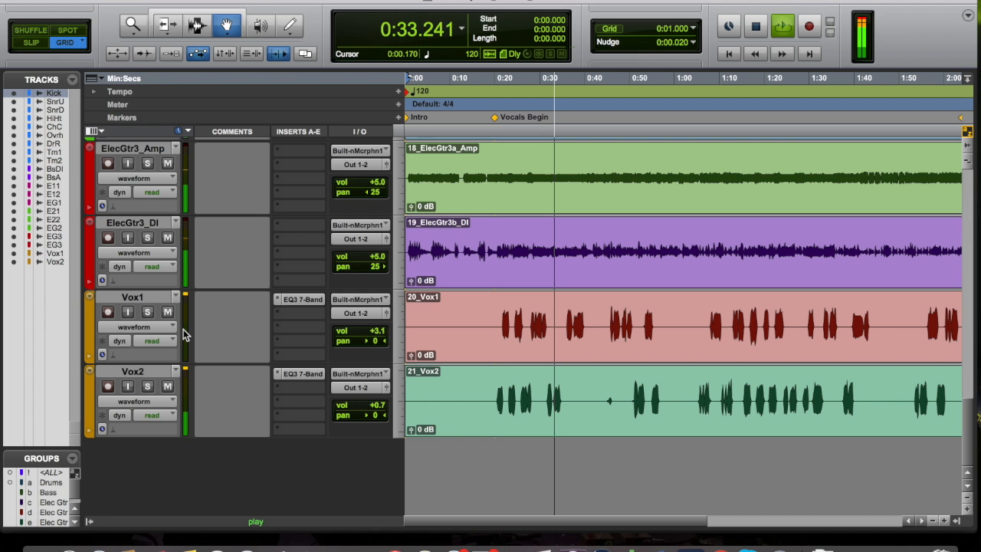
pyautogui.press('super+=')
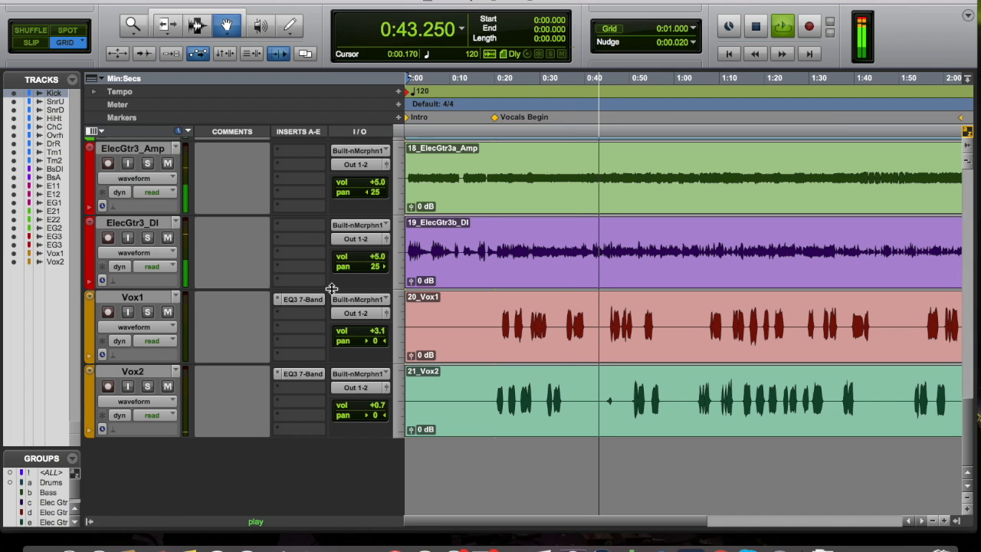
pyautogui.scroll(10, 331, 289)
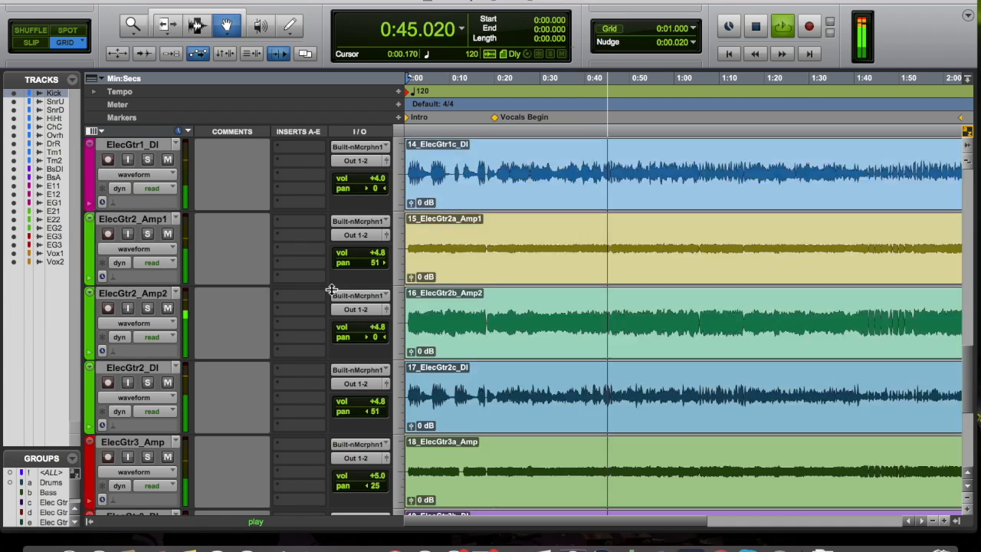
pyautogui.scroll(6, 331, 288)
pyautogui.scroll(-14, 332, 285)
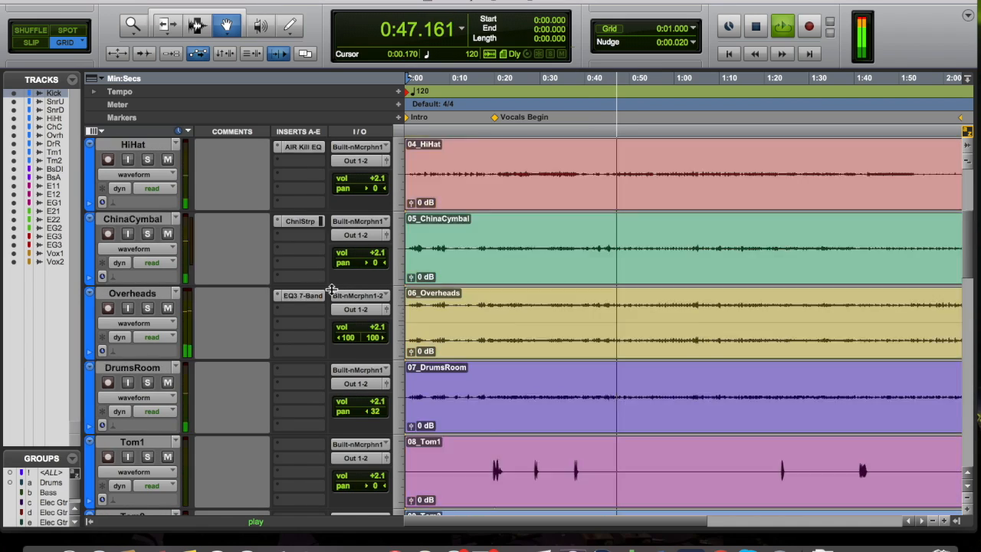
pyautogui.scroll(-3, 334, 284)
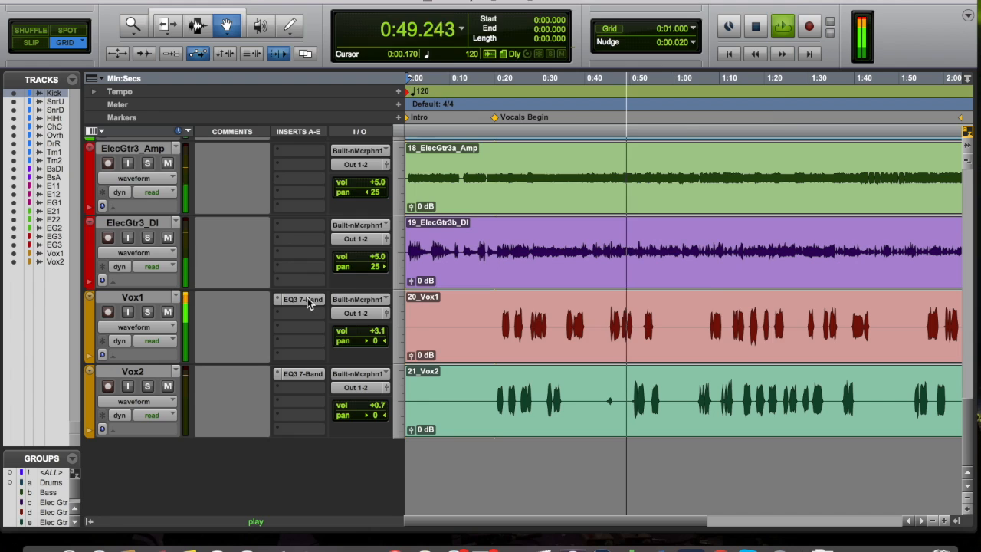
# Narrow Vox1's MF band to Q 3.12, set it to 6.5 dB at 786.8 Hz, and close the EQ window.
pyautogui.click(307, 298)
pyautogui.moveTo(647, 74); pyautogui.dragTo(647, 98)
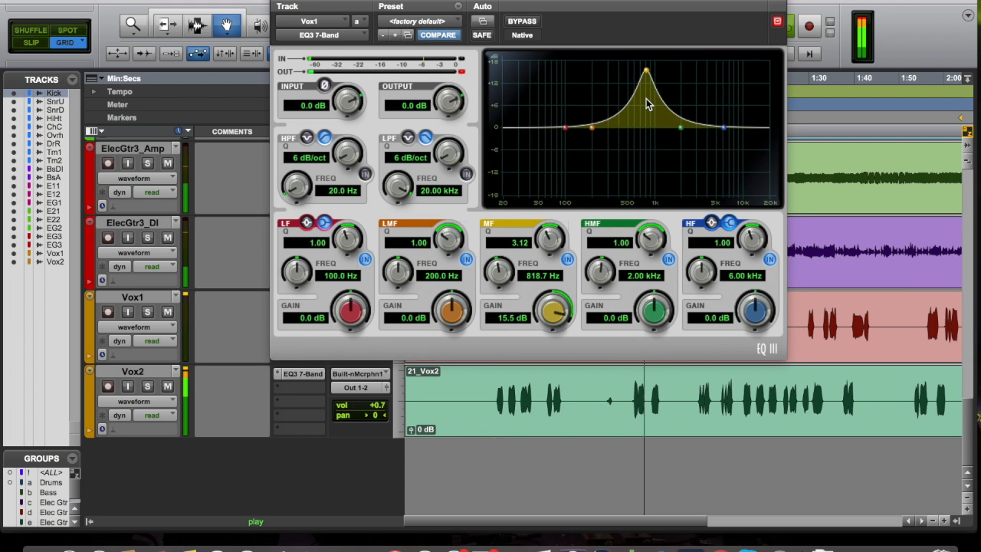
pyautogui.moveTo(646, 74); pyautogui.dragTo(648, 107)
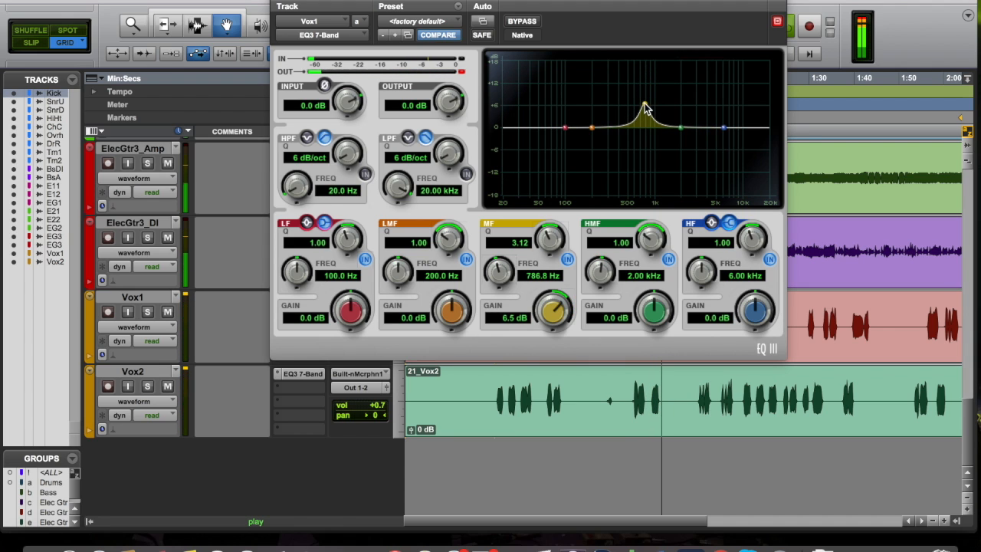
pyautogui.click(274, 3)
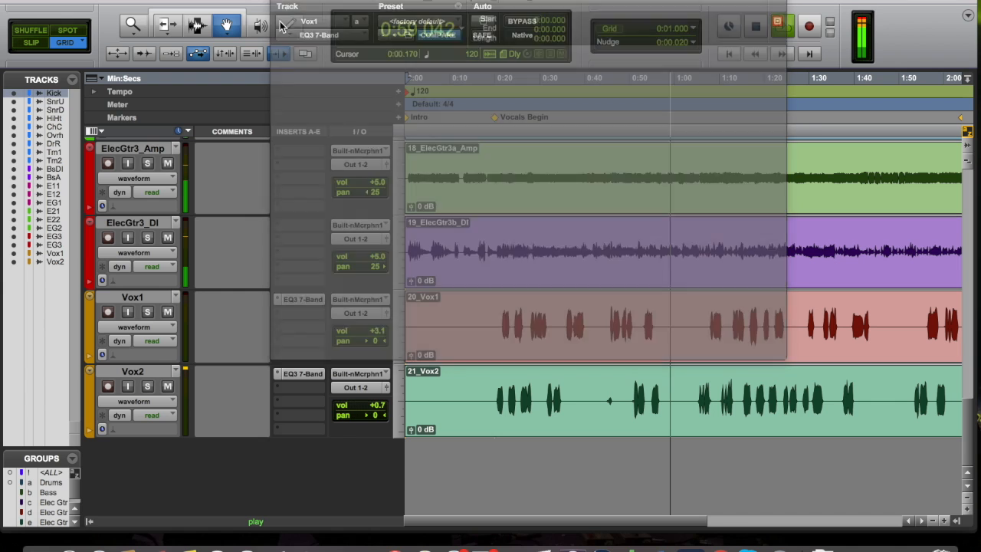
# Set Vox2's HMF band to Q 2.13 and 6.3 dB at 1.81 kHz, and close the EQ window.
pyautogui.click(311, 373)
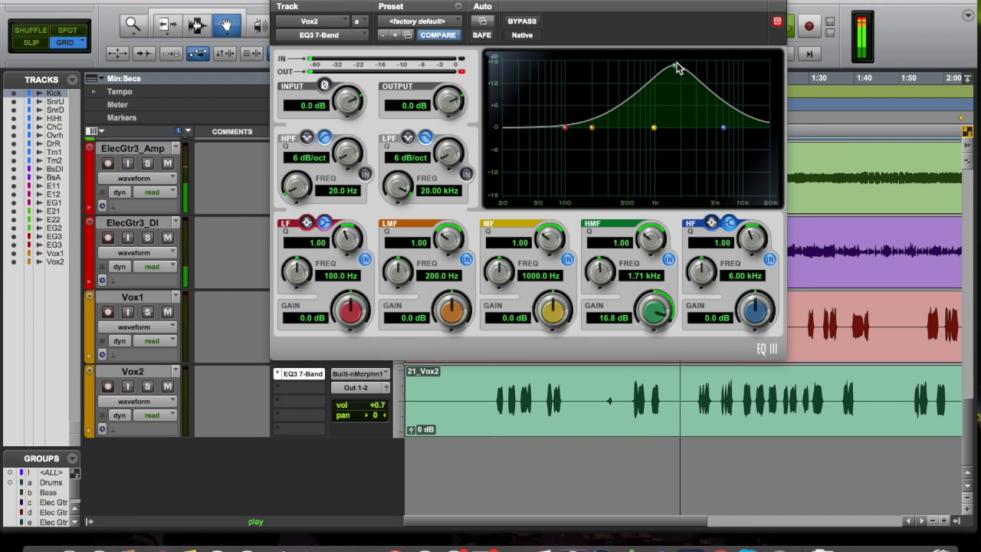
pyautogui.moveTo(676, 69); pyautogui.dragTo(651, 122)
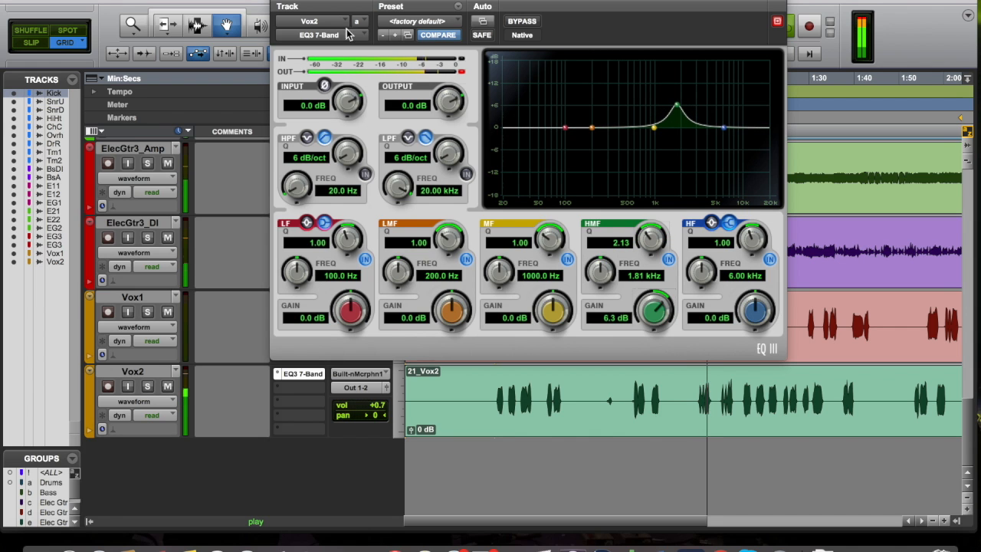
pyautogui.click(277, 2)
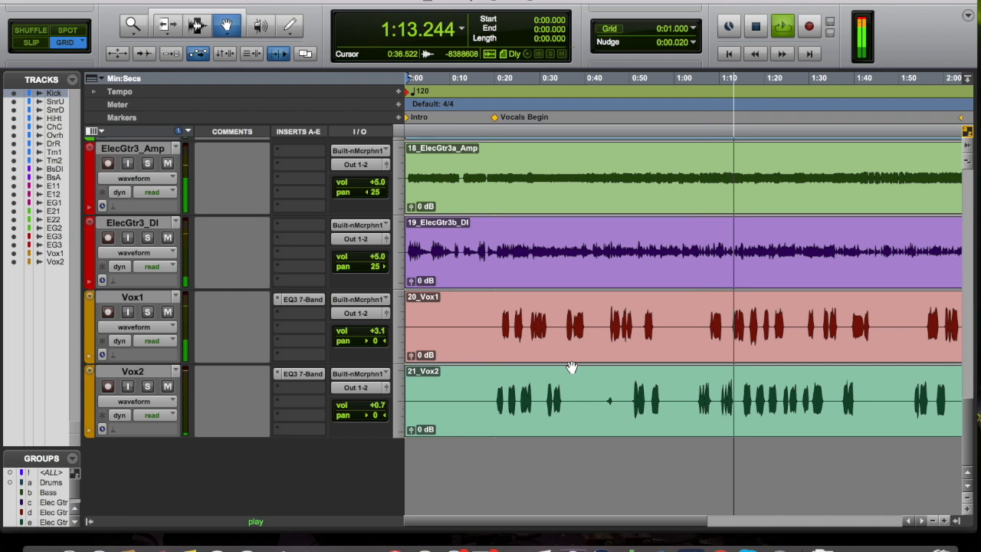
# Look back over the tracks from the vocals up to the Kick while the mix keeps playing.
pyautogui.scroll(5, 572, 368)
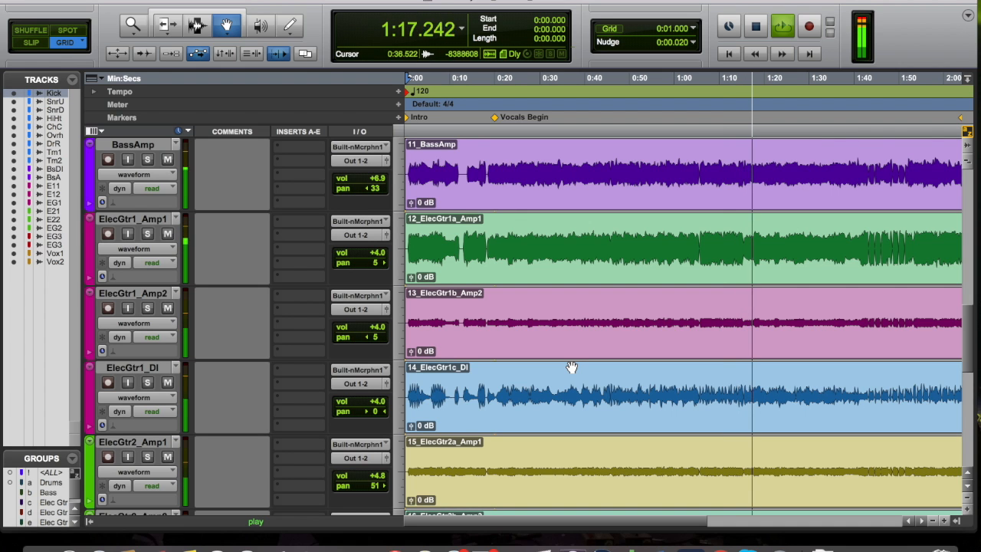
pyautogui.scroll(5, 572, 368)
pyautogui.scroll(2, 572, 368)
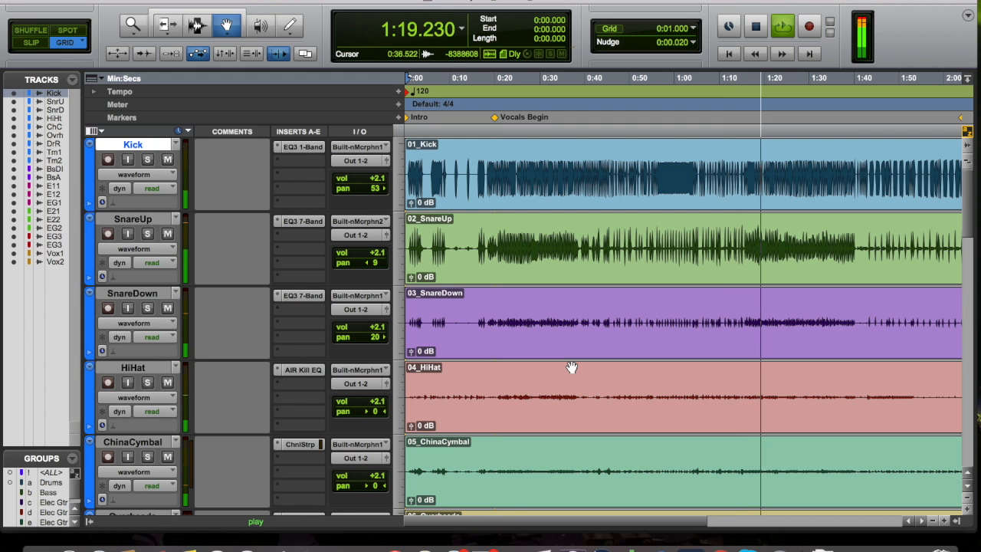